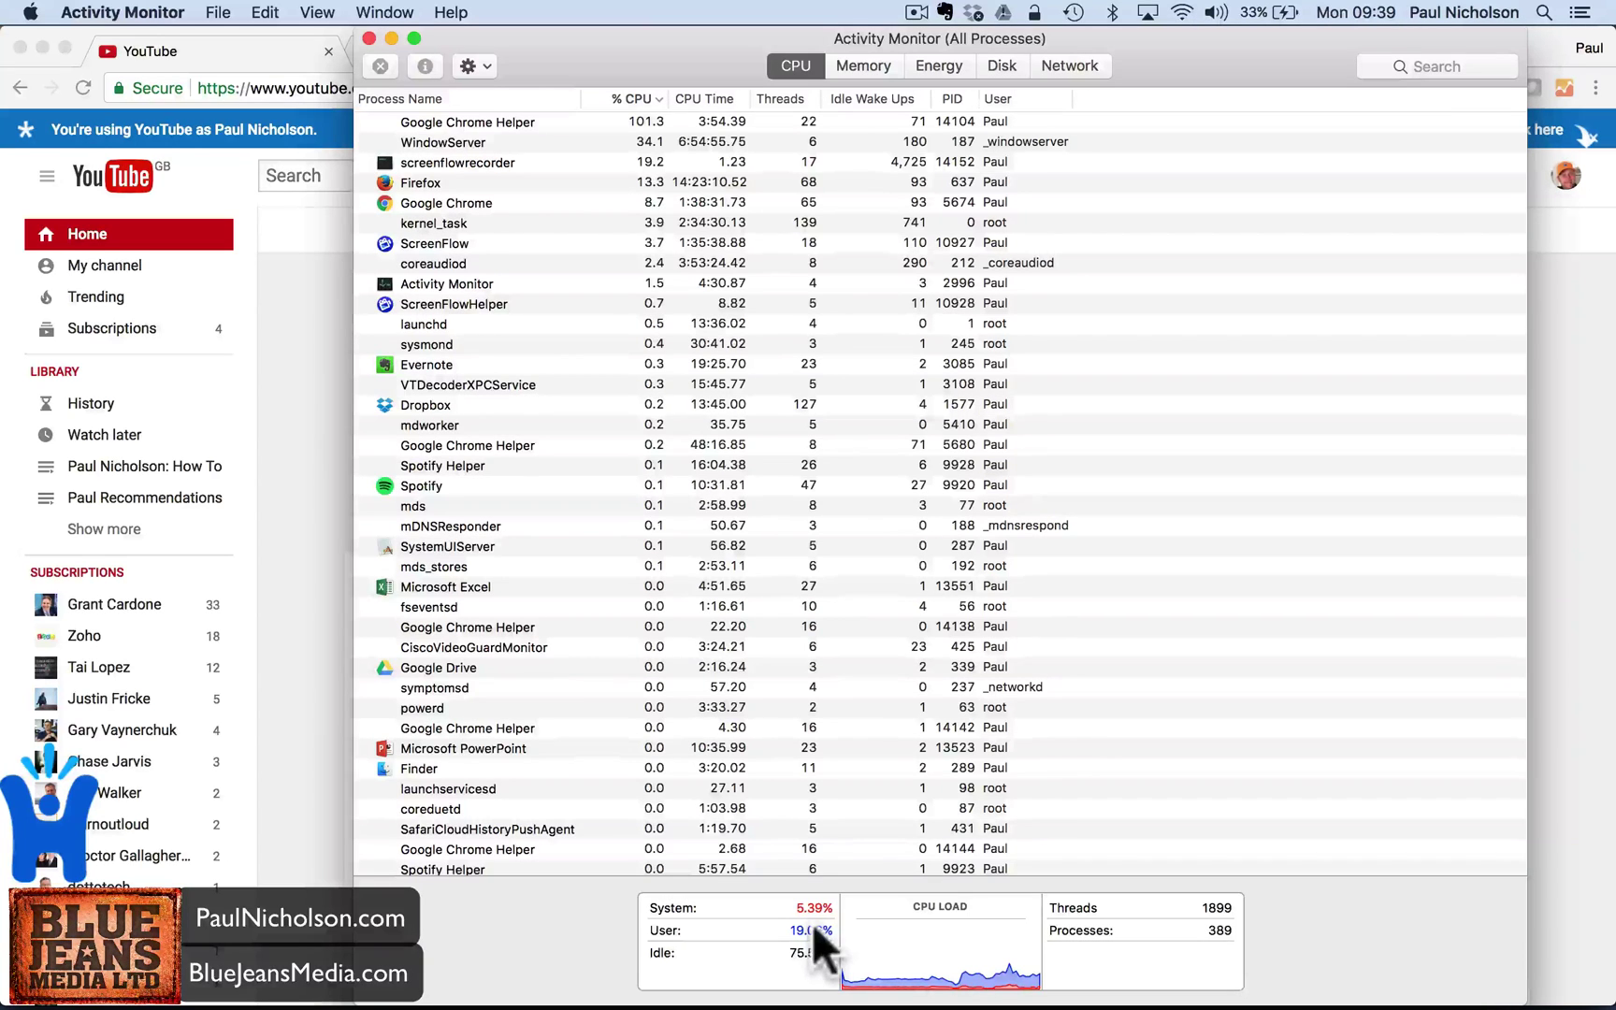
Select the Google Chrome Helper process using about 101% CPU in Activity Monitor
{"action": "left_click", "coordinate": [525, 124]}
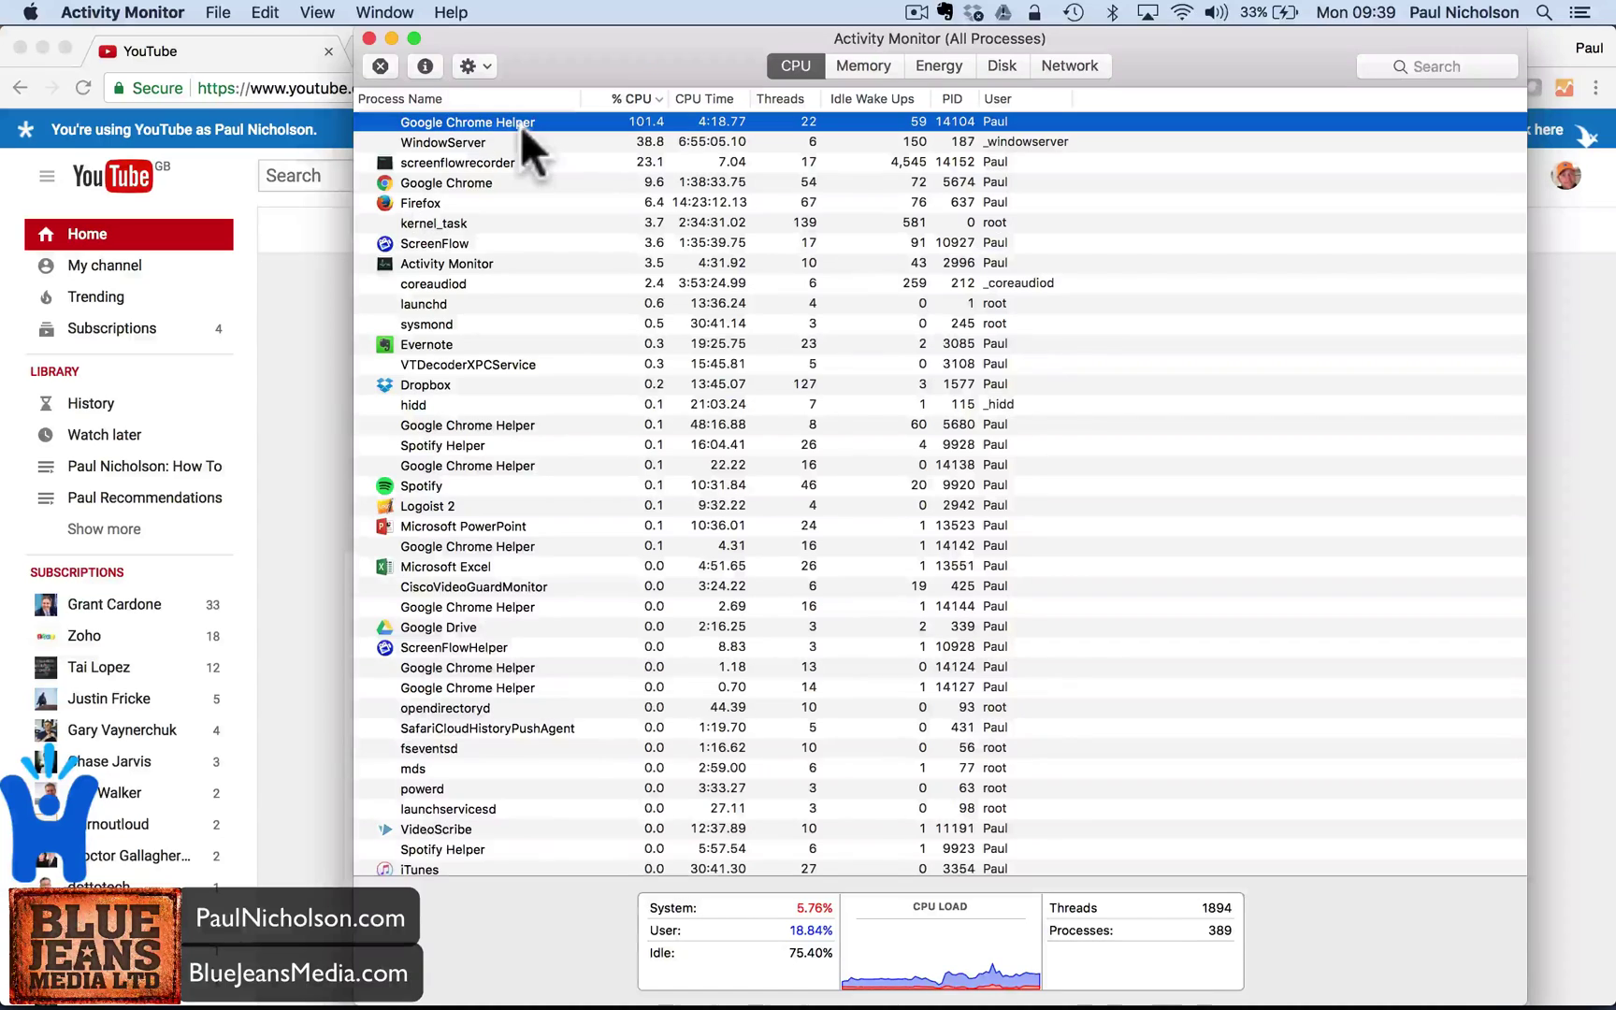
Browse Chrome's Content Settings under Advanced settings, then return to the Twitter unfollow article tab
{"action": "left_click", "coordinate": [310, 373]}
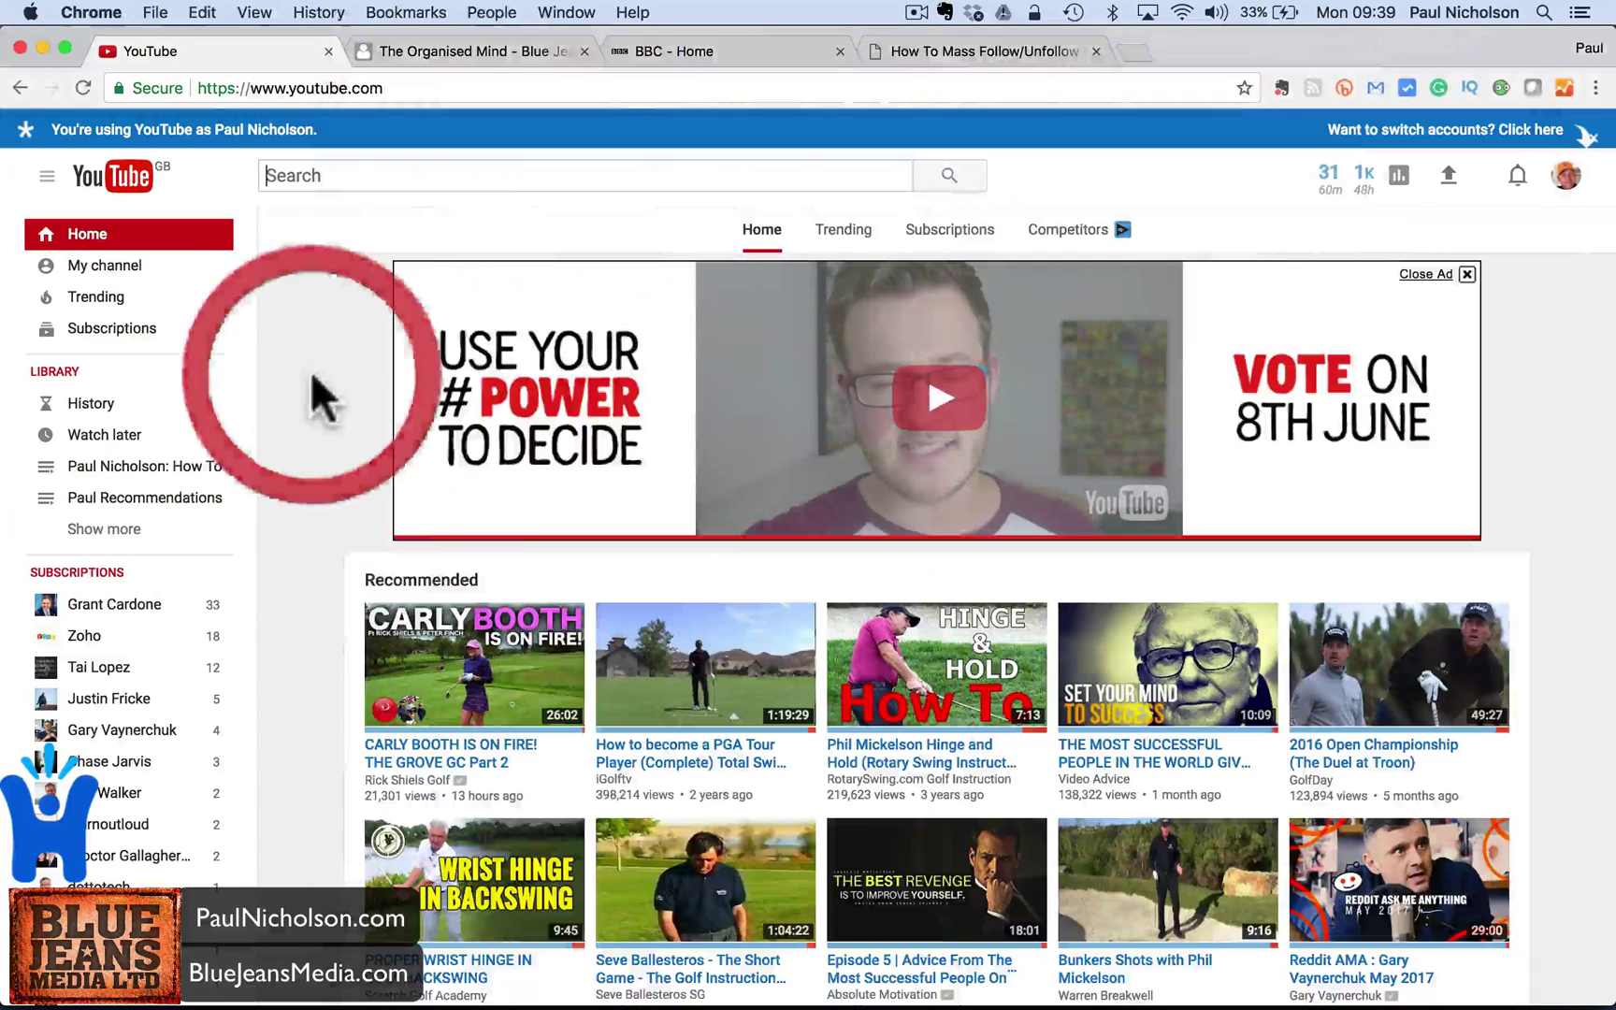
{"action": "left_click", "coordinate": [1595, 87]}
{"action": "left_click", "coordinate": [1327, 471]}
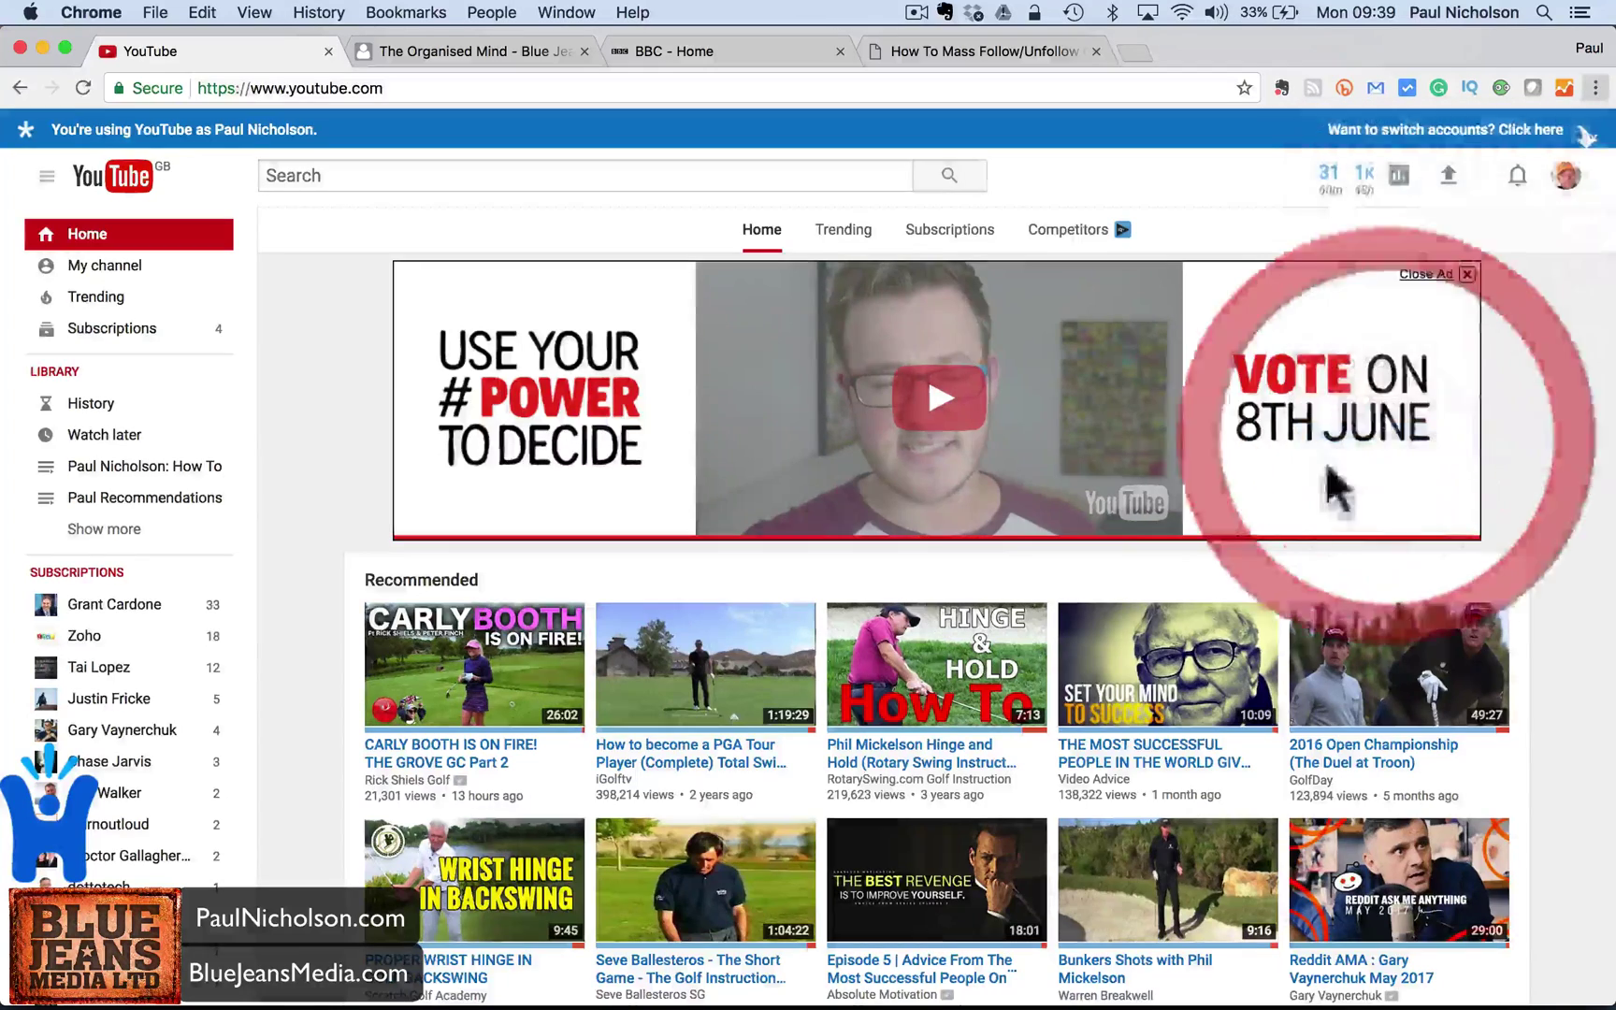
{"action": "scroll", "coordinate": [607, 568], "scroll_direction": "down", "scroll_amount": 3}
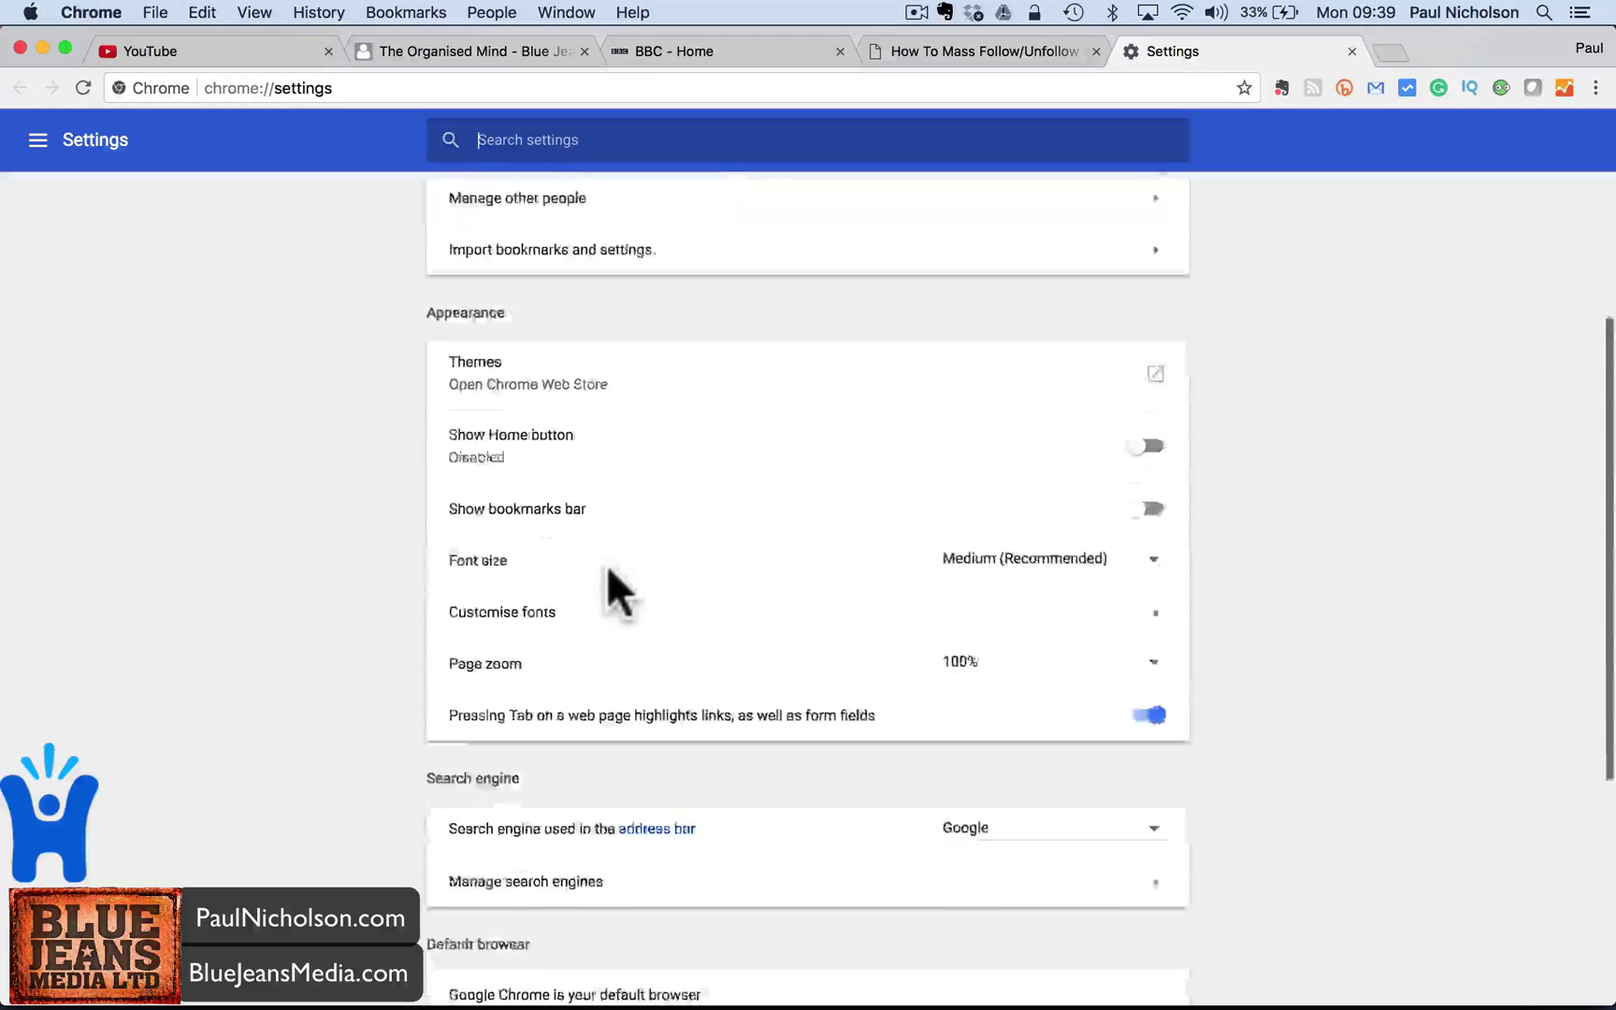
{"action": "scroll", "coordinate": [606, 576], "scroll_direction": "down", "scroll_amount": 2}
{"action": "scroll", "coordinate": [606, 589], "scroll_direction": "down", "scroll_amount": 3}
{"action": "scroll", "coordinate": [631, 657], "scroll_direction": "down", "scroll_amount": 1}
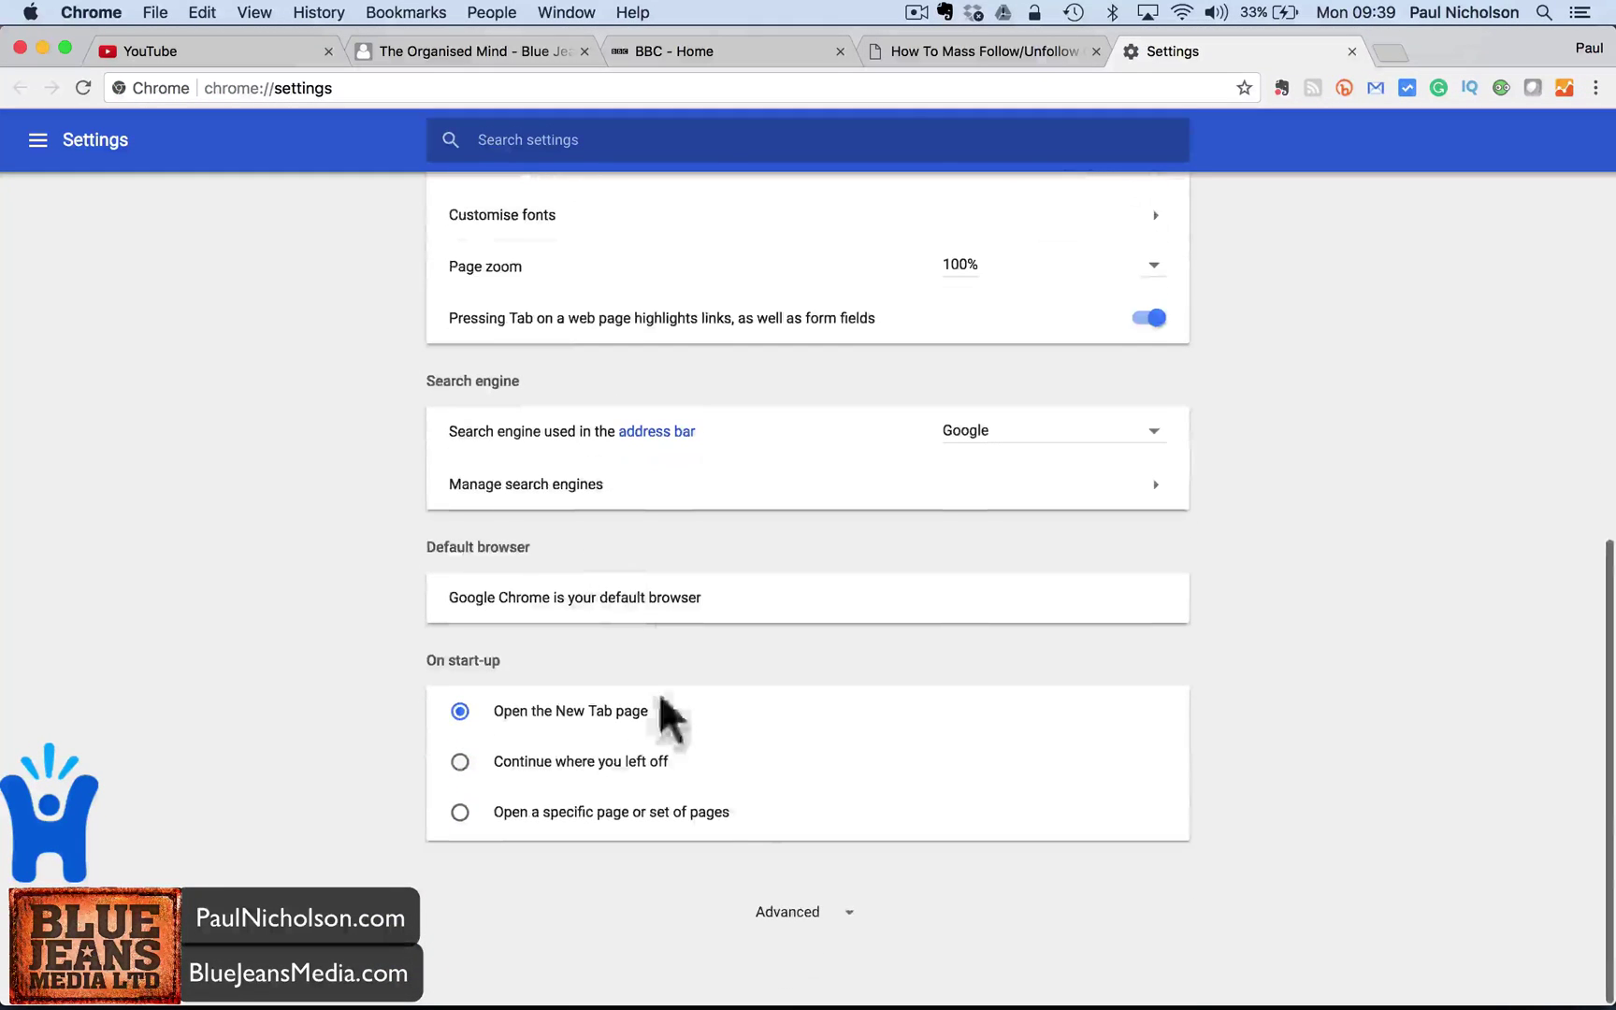
{"action": "left_click", "coordinate": [773, 907]}
{"action": "scroll", "coordinate": [766, 925], "scroll_direction": "down", "scroll_amount": 10}
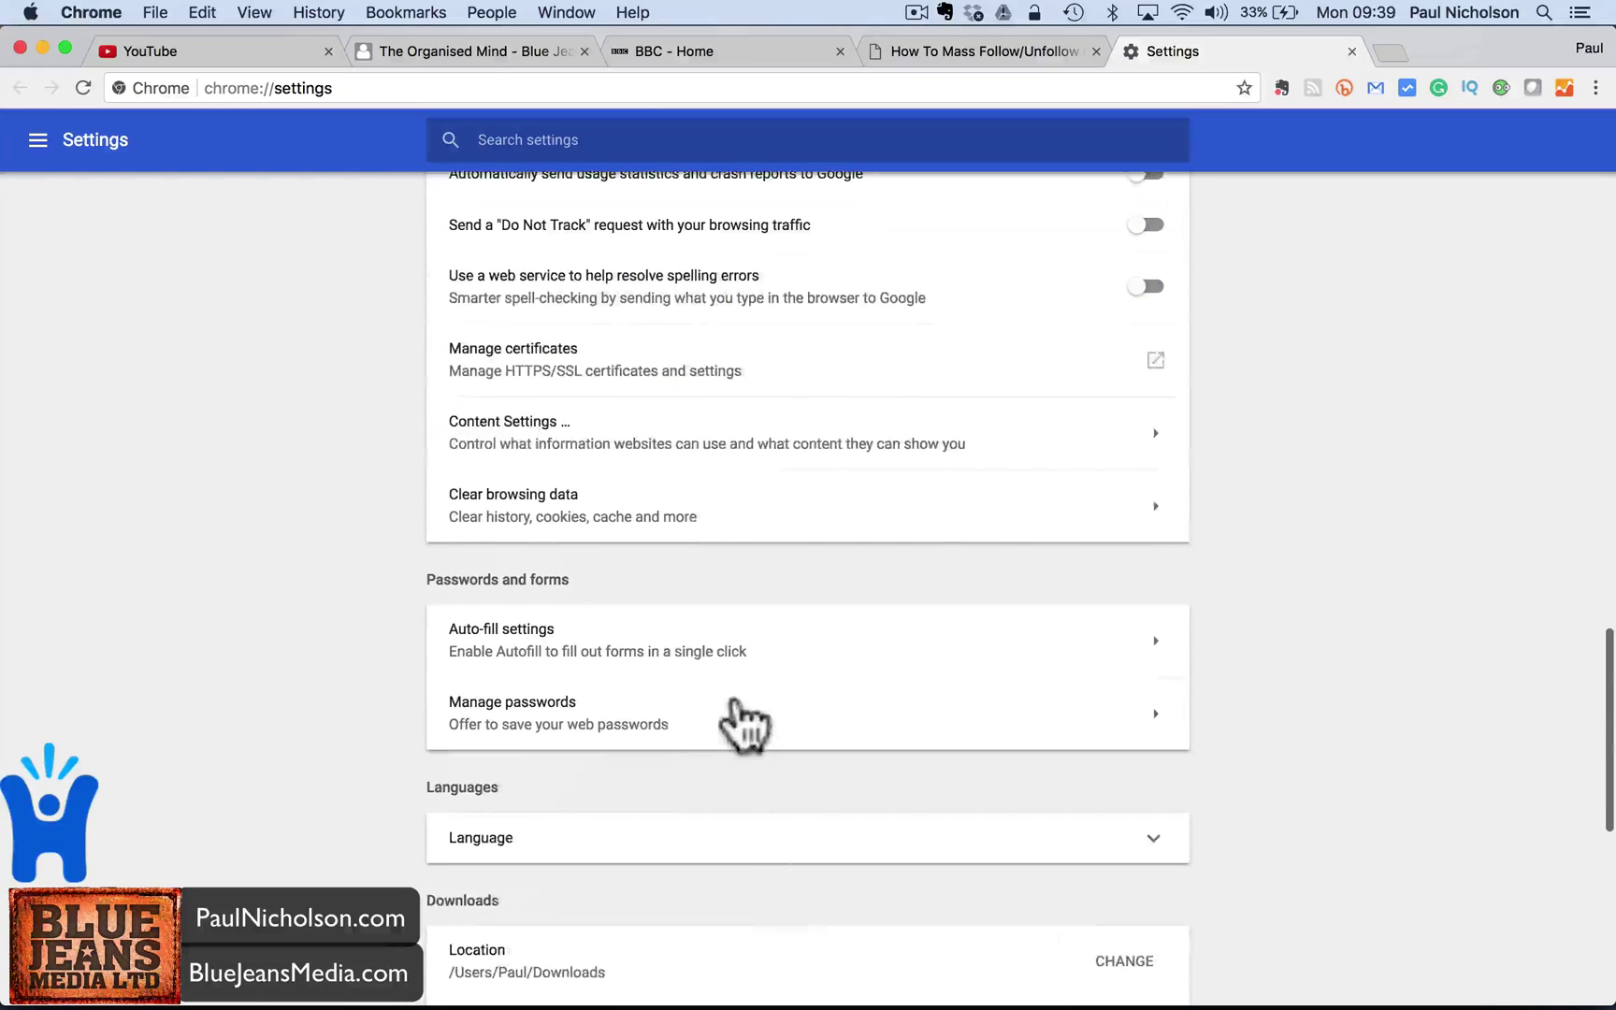
{"action": "left_click", "coordinate": [717, 436]}
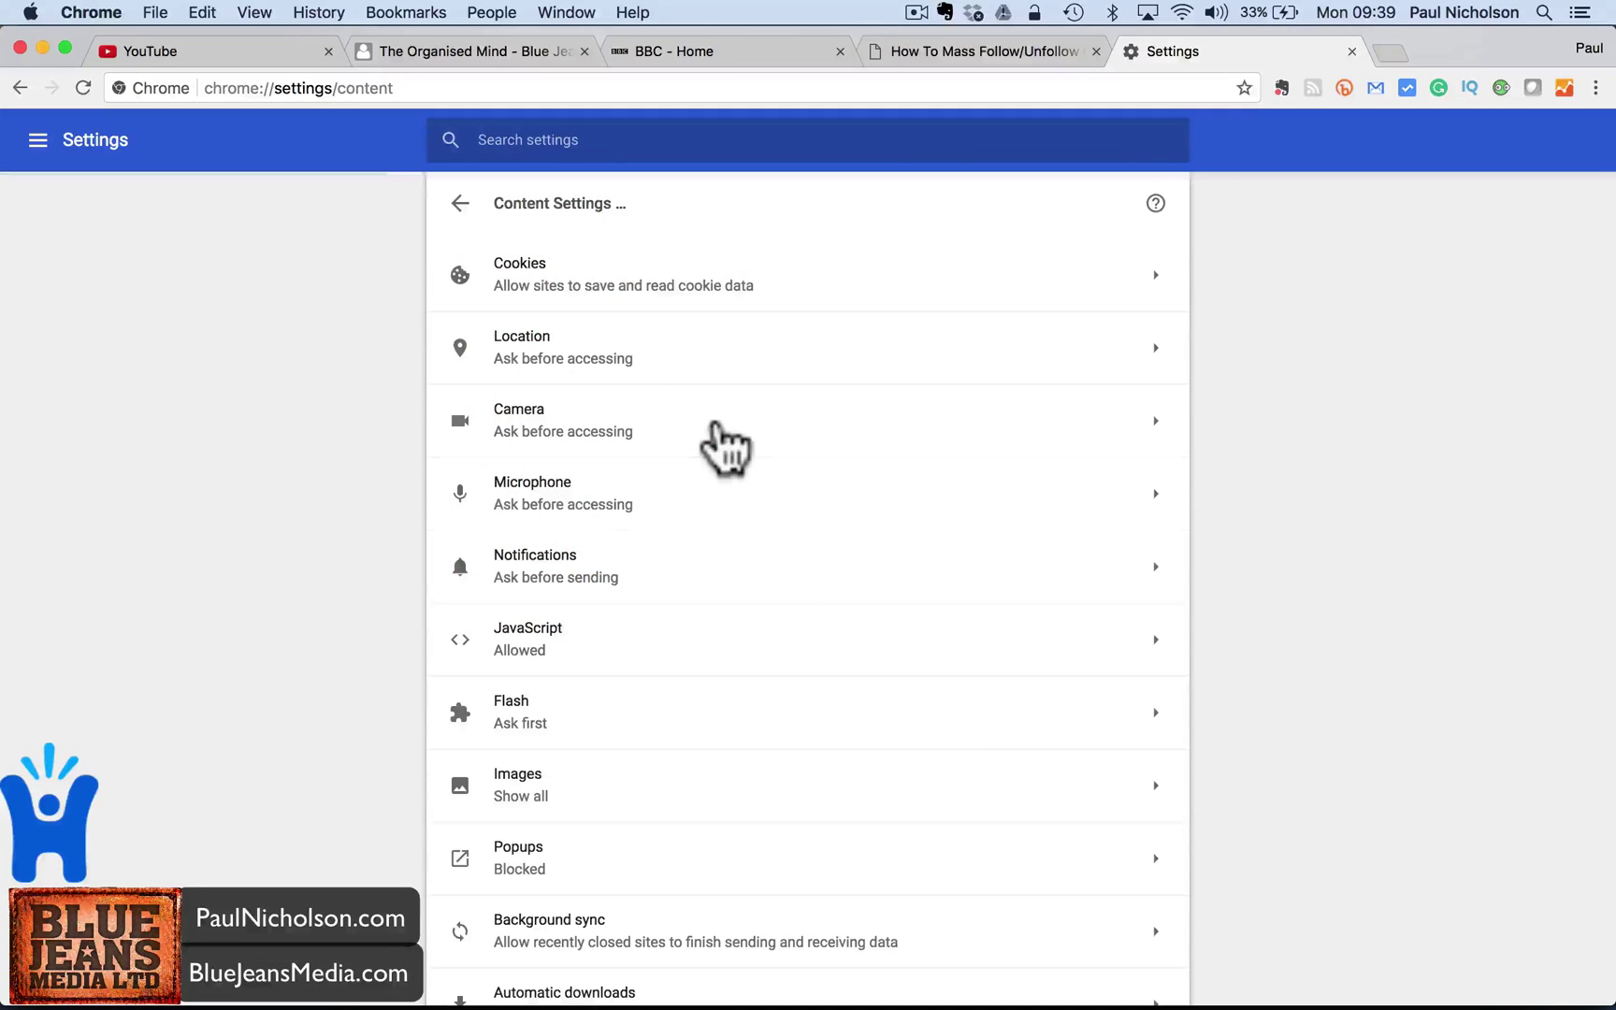
{"action": "scroll", "coordinate": [722, 446], "scroll_direction": "down", "scroll_amount": 3}
{"action": "scroll", "coordinate": [714, 429], "scroll_direction": "down", "scroll_amount": 5}
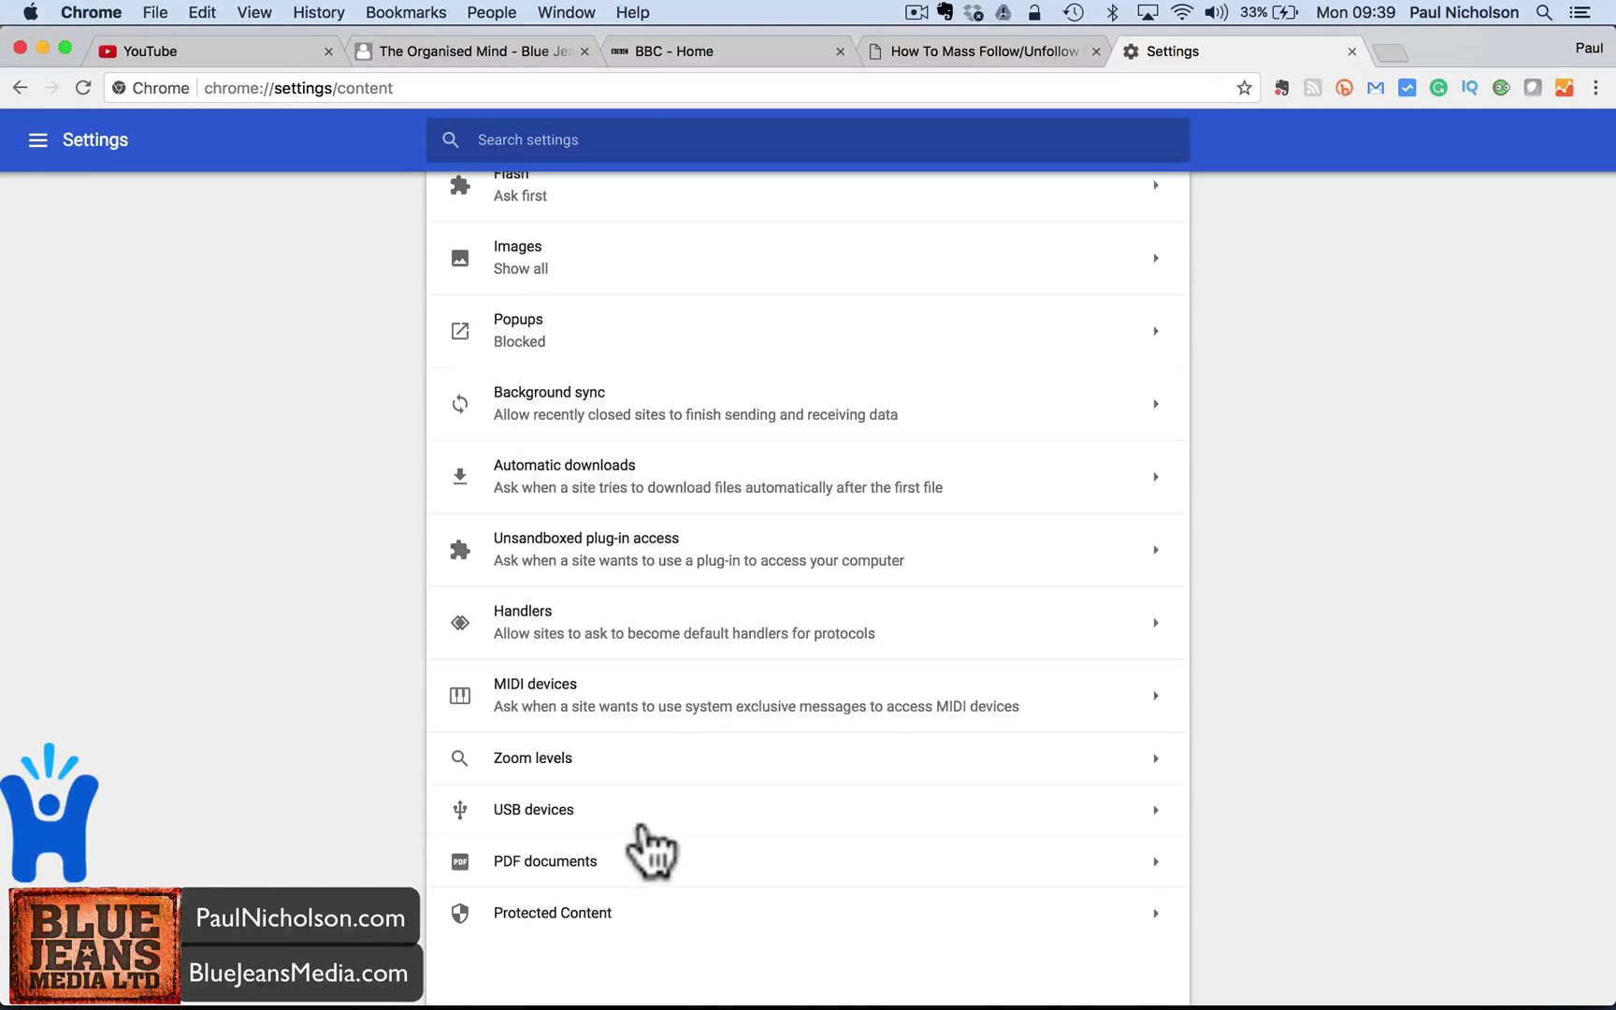
{"action": "scroll", "coordinate": [653, 852], "scroll_direction": "up", "scroll_amount": 5}
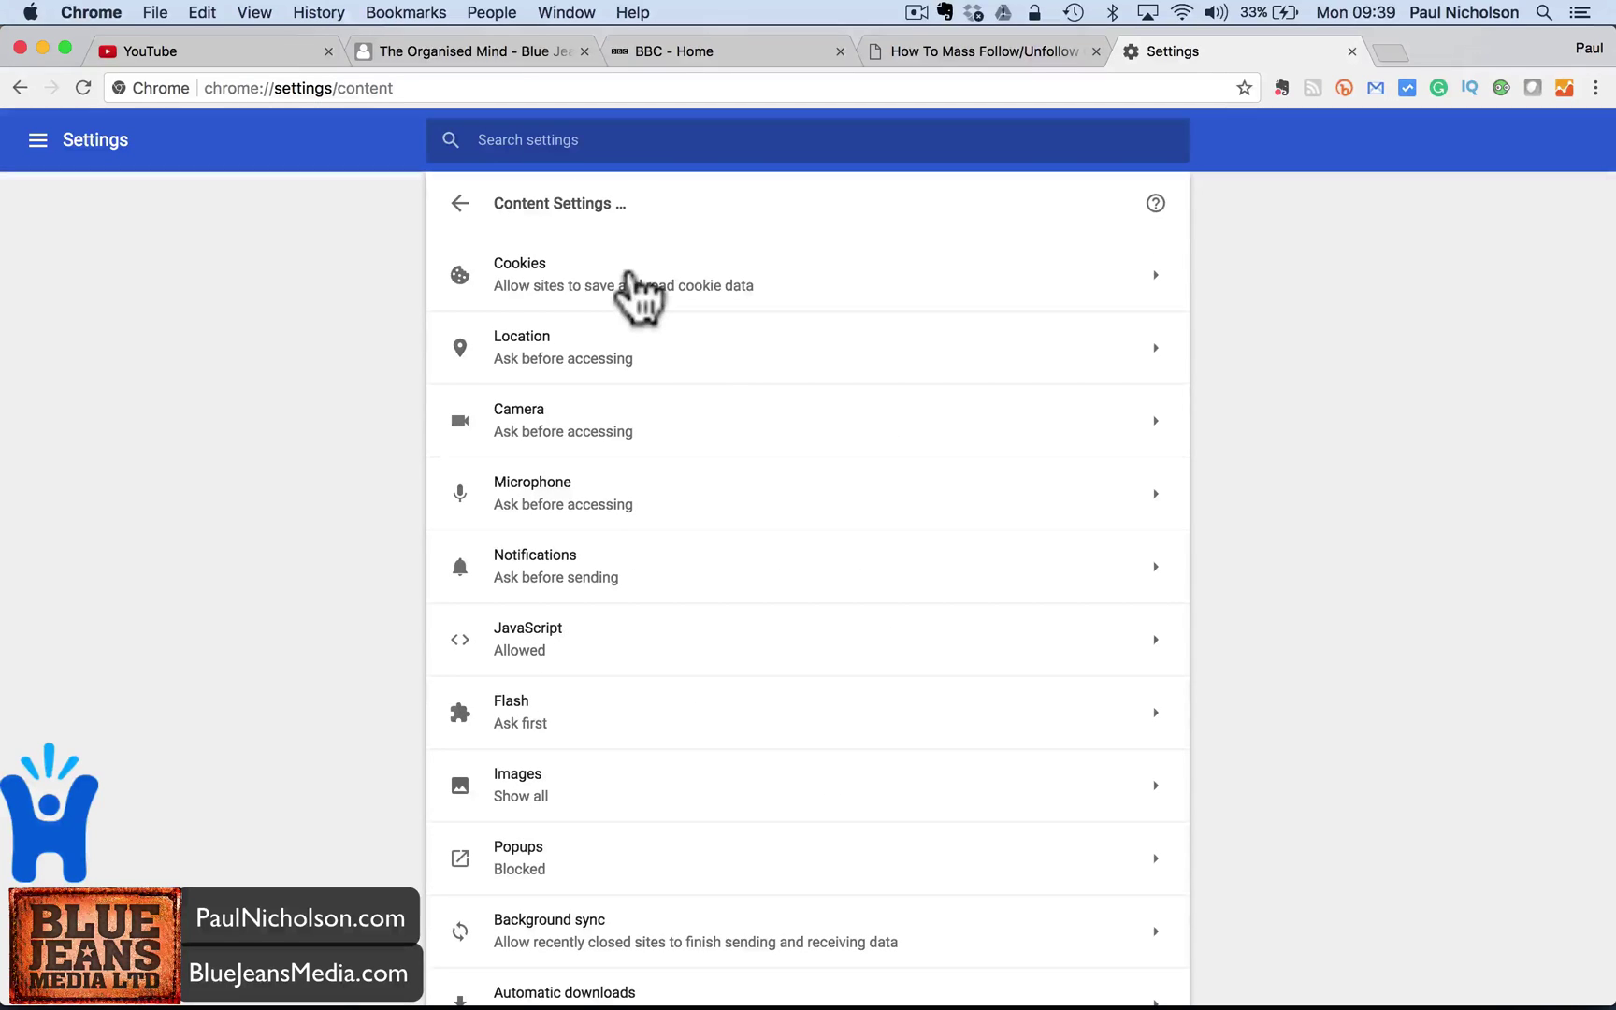
{"action": "scroll", "coordinate": [808, 217], "scroll_direction": "down", "scroll_amount": 5}
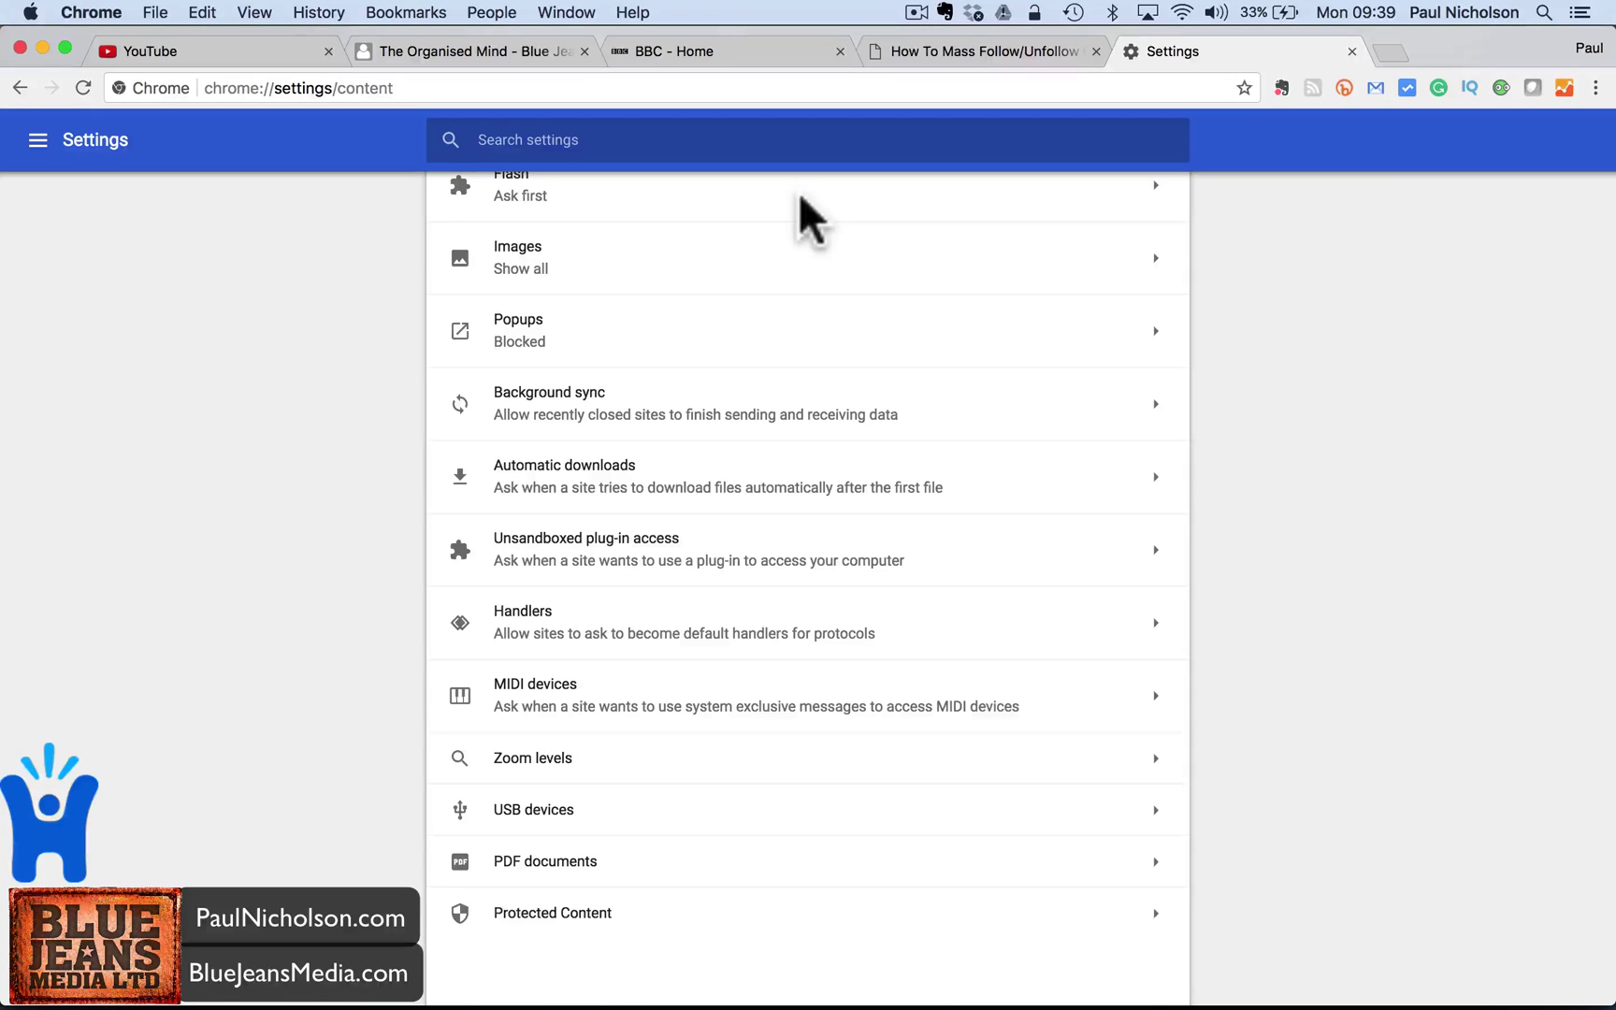
{"action": "scroll", "coordinate": [801, 217], "scroll_direction": "up", "scroll_amount": 5}
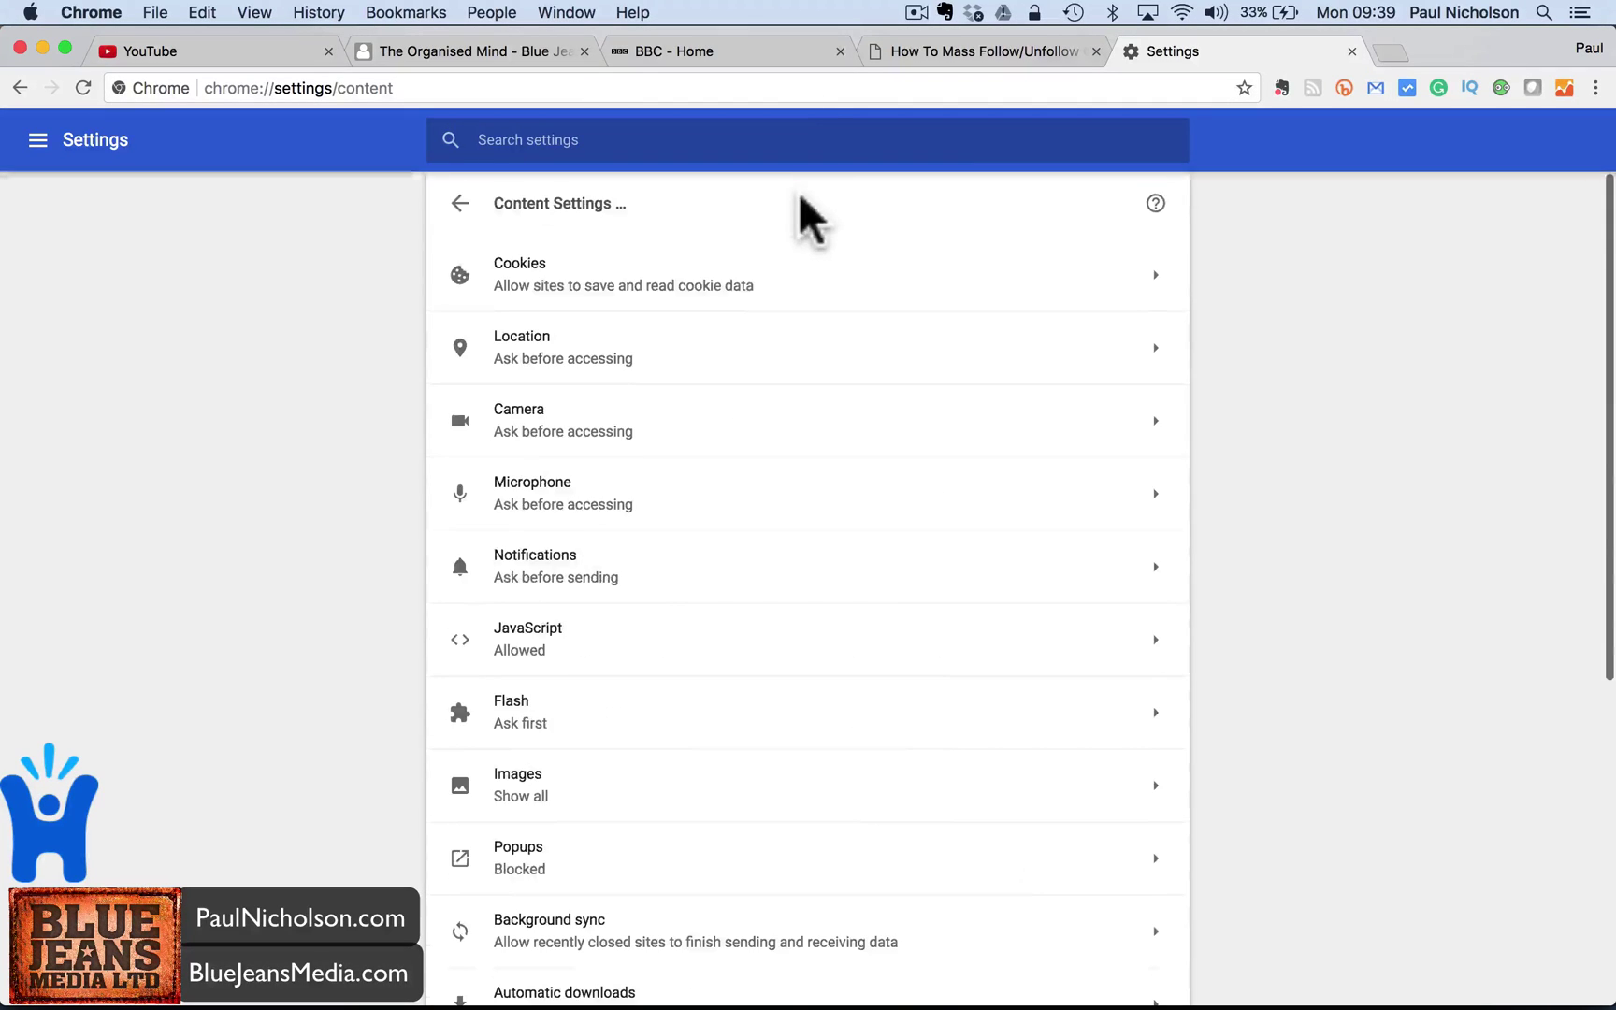
{"action": "left_click", "coordinate": [891, 50]}
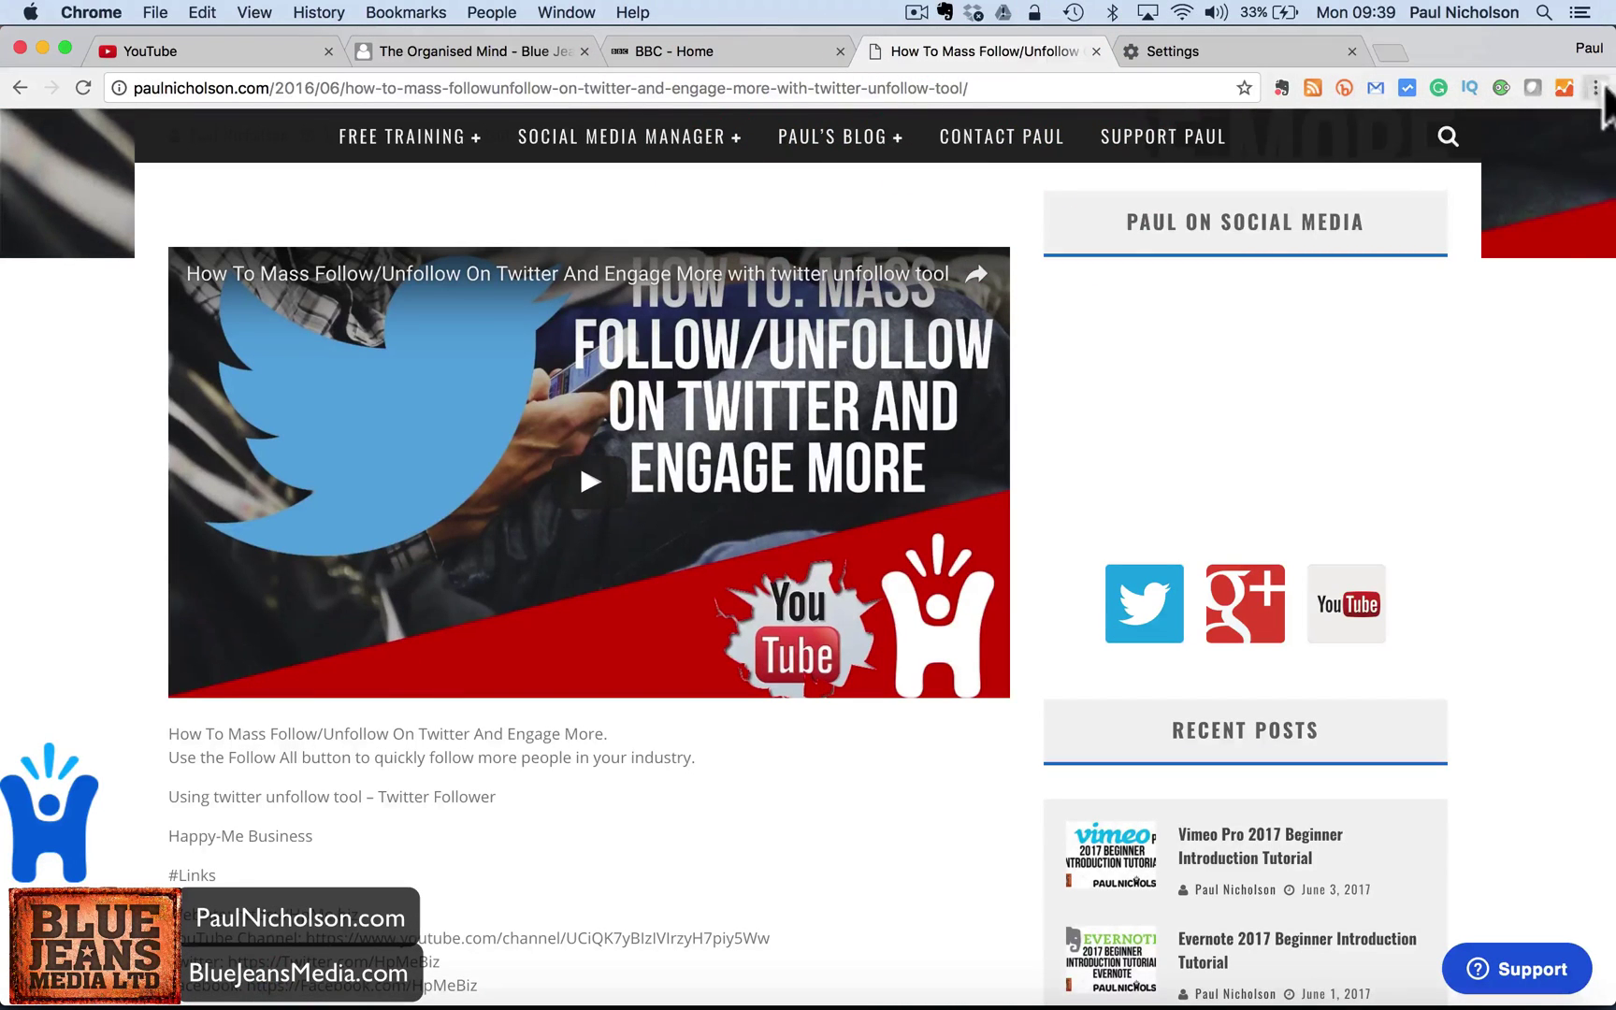
Use Chrome's Task Manager to select the YouTube tab using about 80% CPU, then view YouTube
{"action": "left_click", "coordinate": [1595, 88]}
{"action": "mouse_move", "coordinate": [1439, 362]}
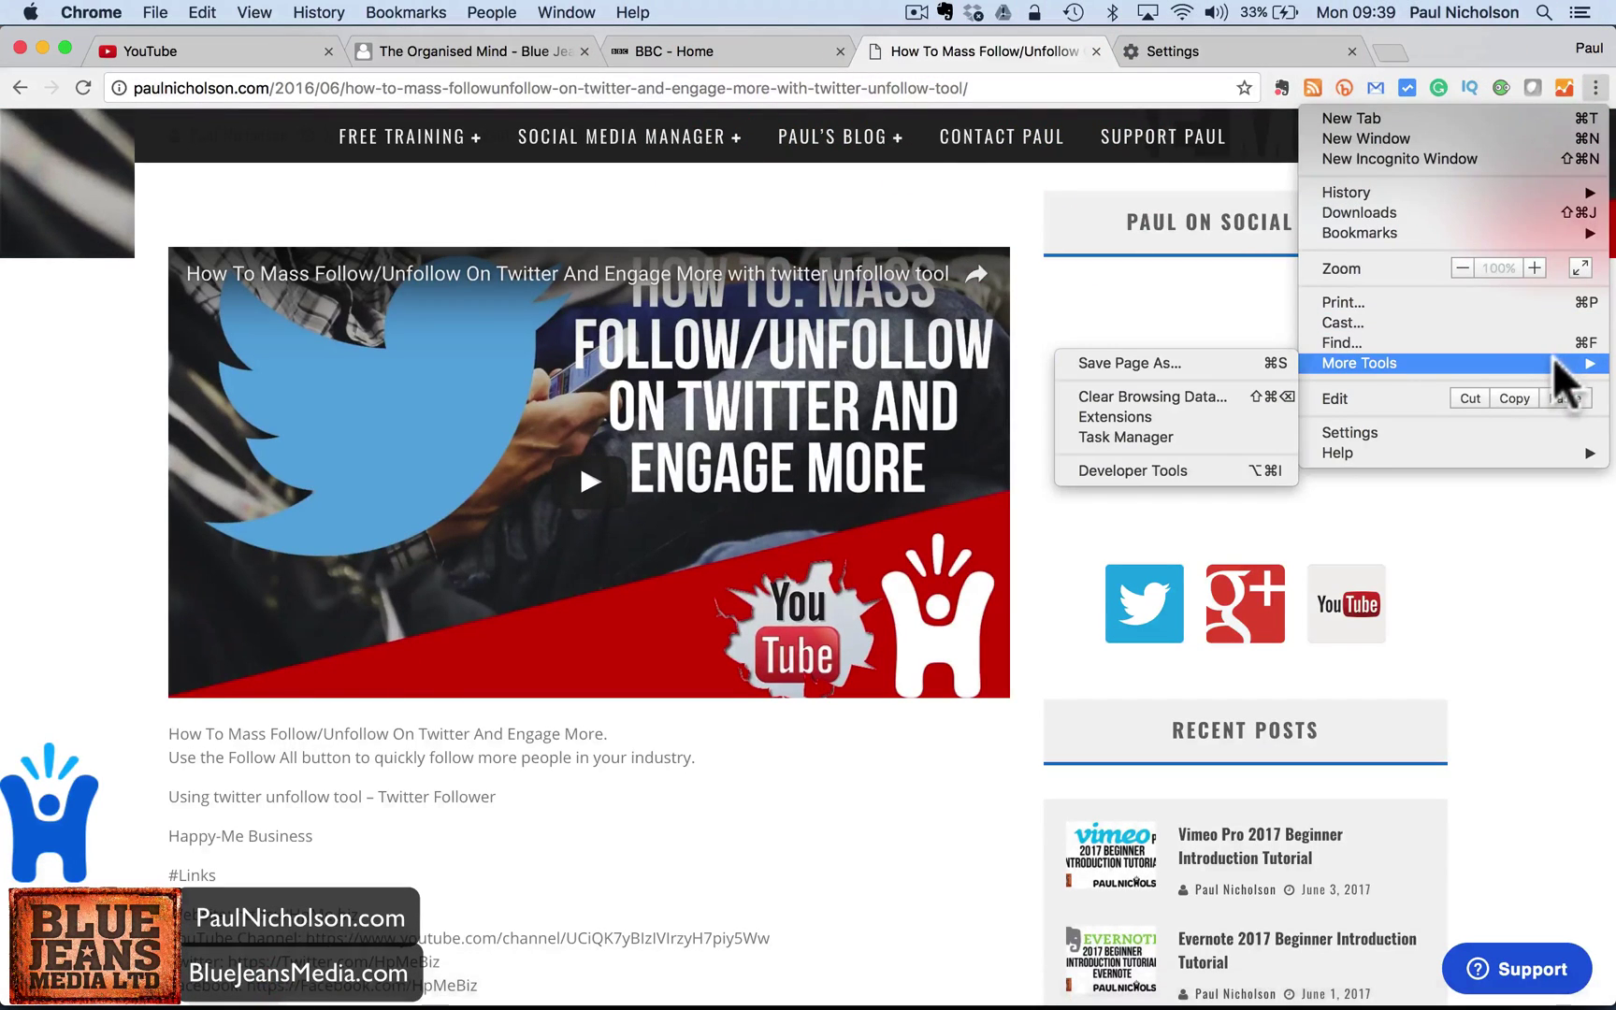
{"action": "left_click", "coordinate": [1187, 436]}
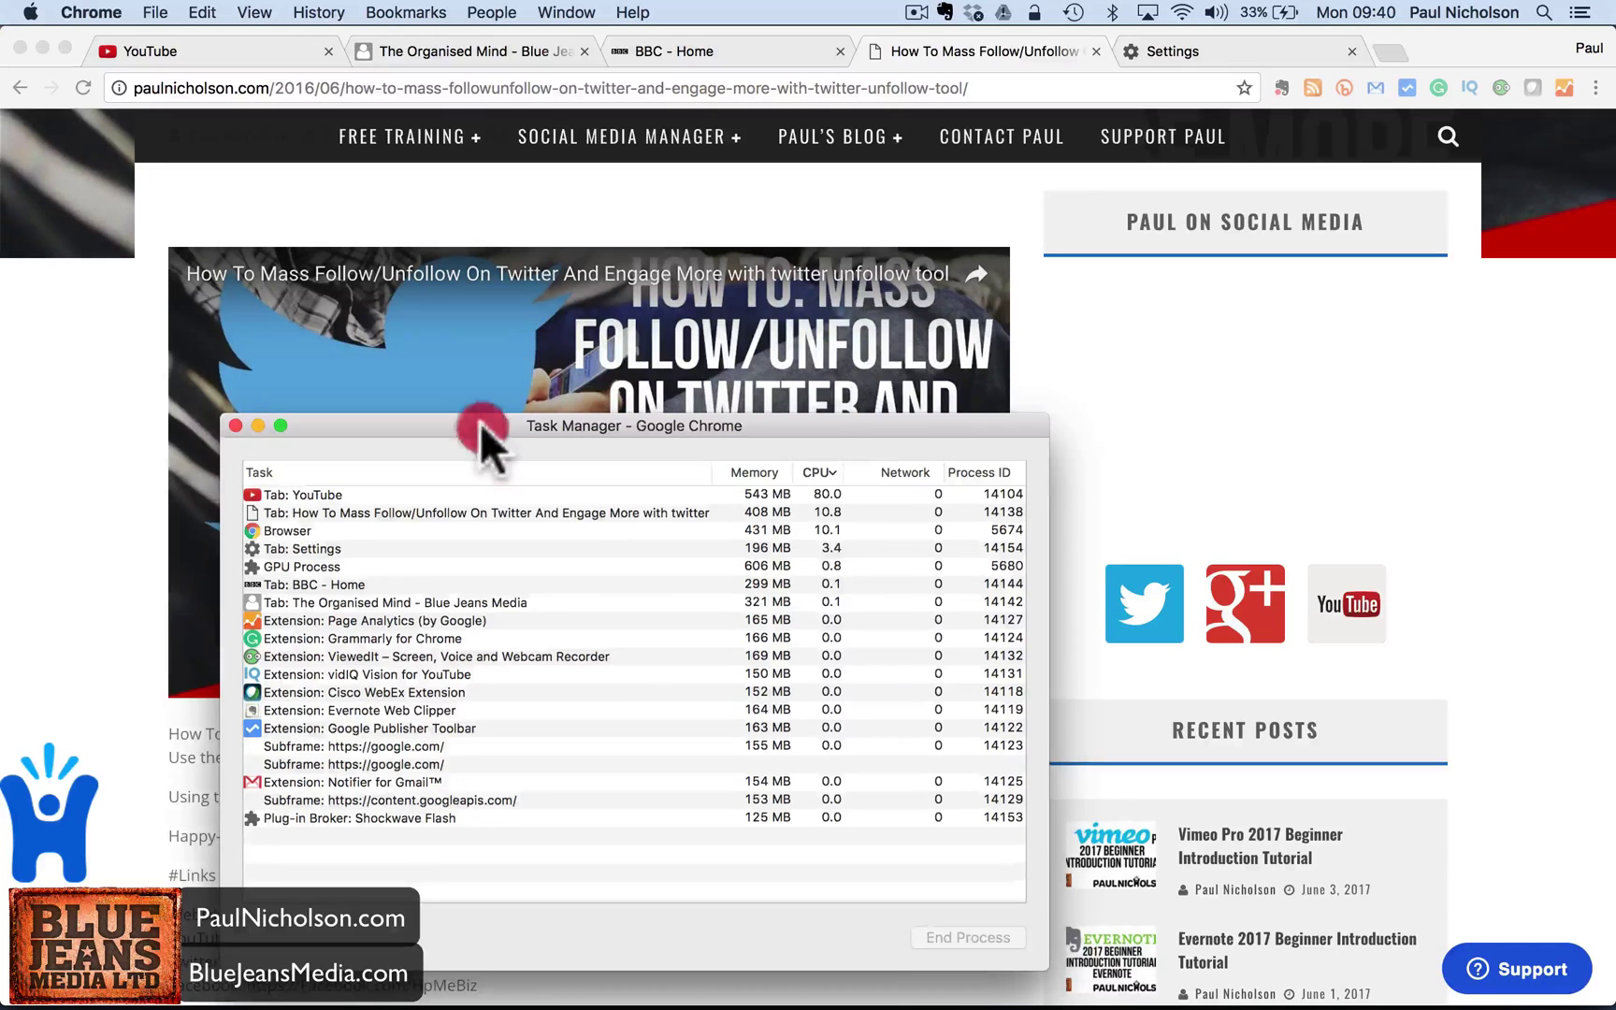
{"action": "left_click_drag", "start_coordinate": [480, 422], "coordinate": [705, 148]}
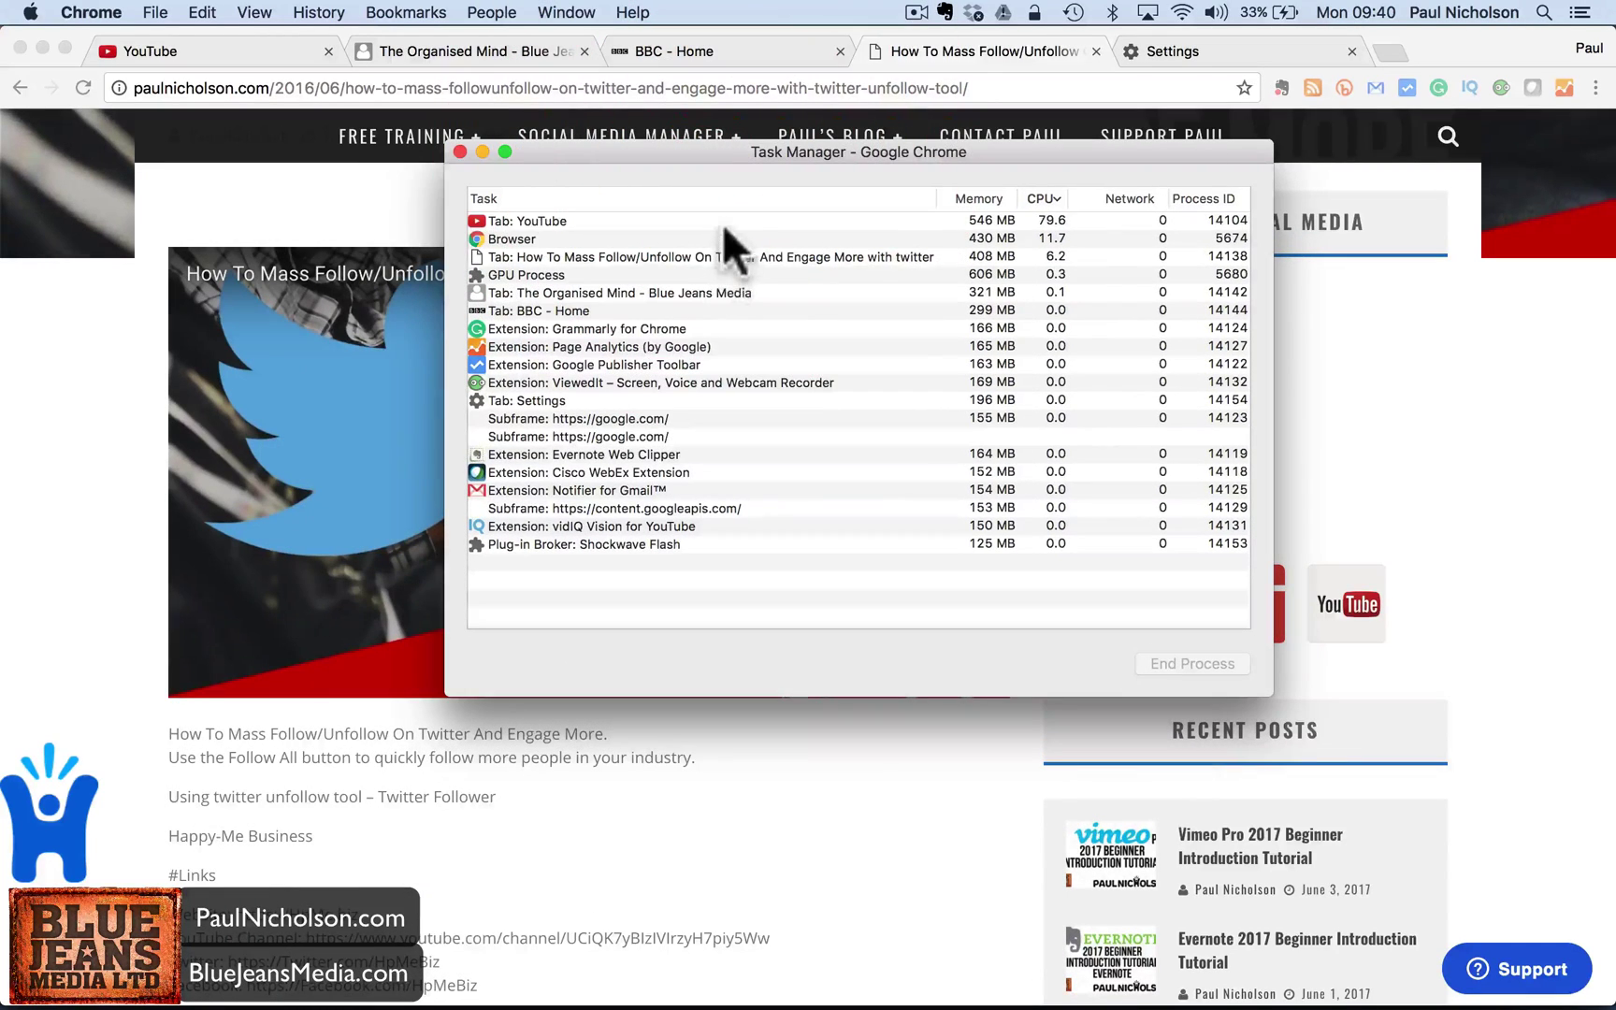
{"action": "left_click", "coordinate": [722, 223]}
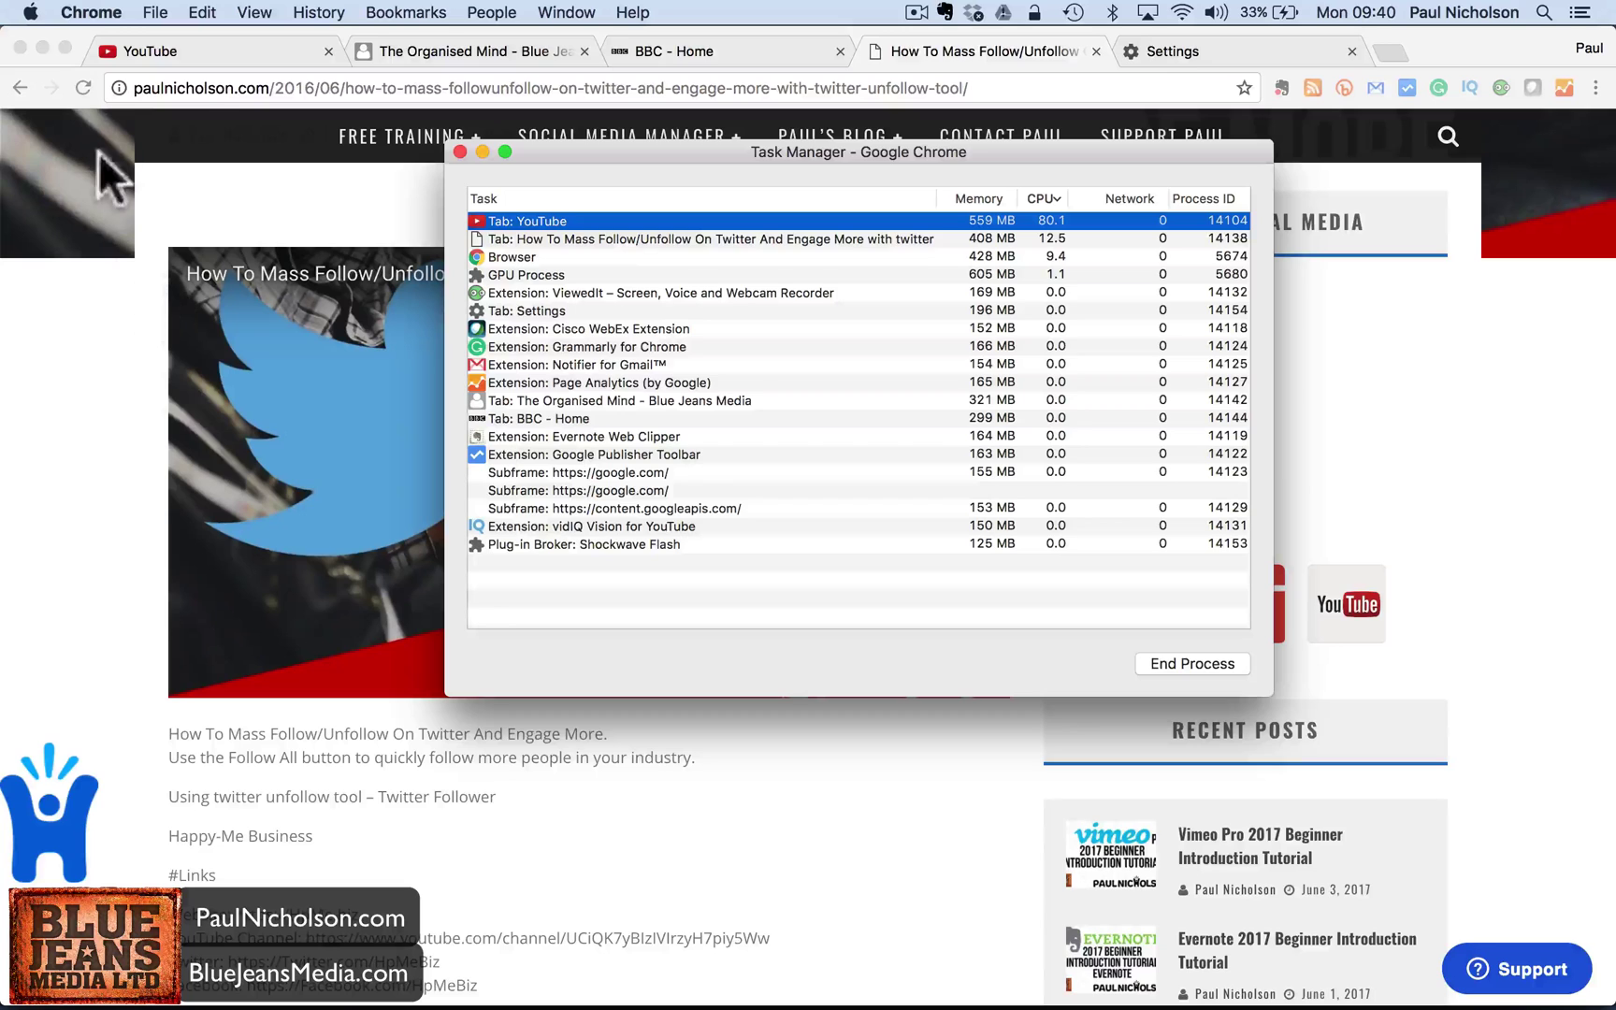
{"action": "left_click", "coordinate": [195, 48]}
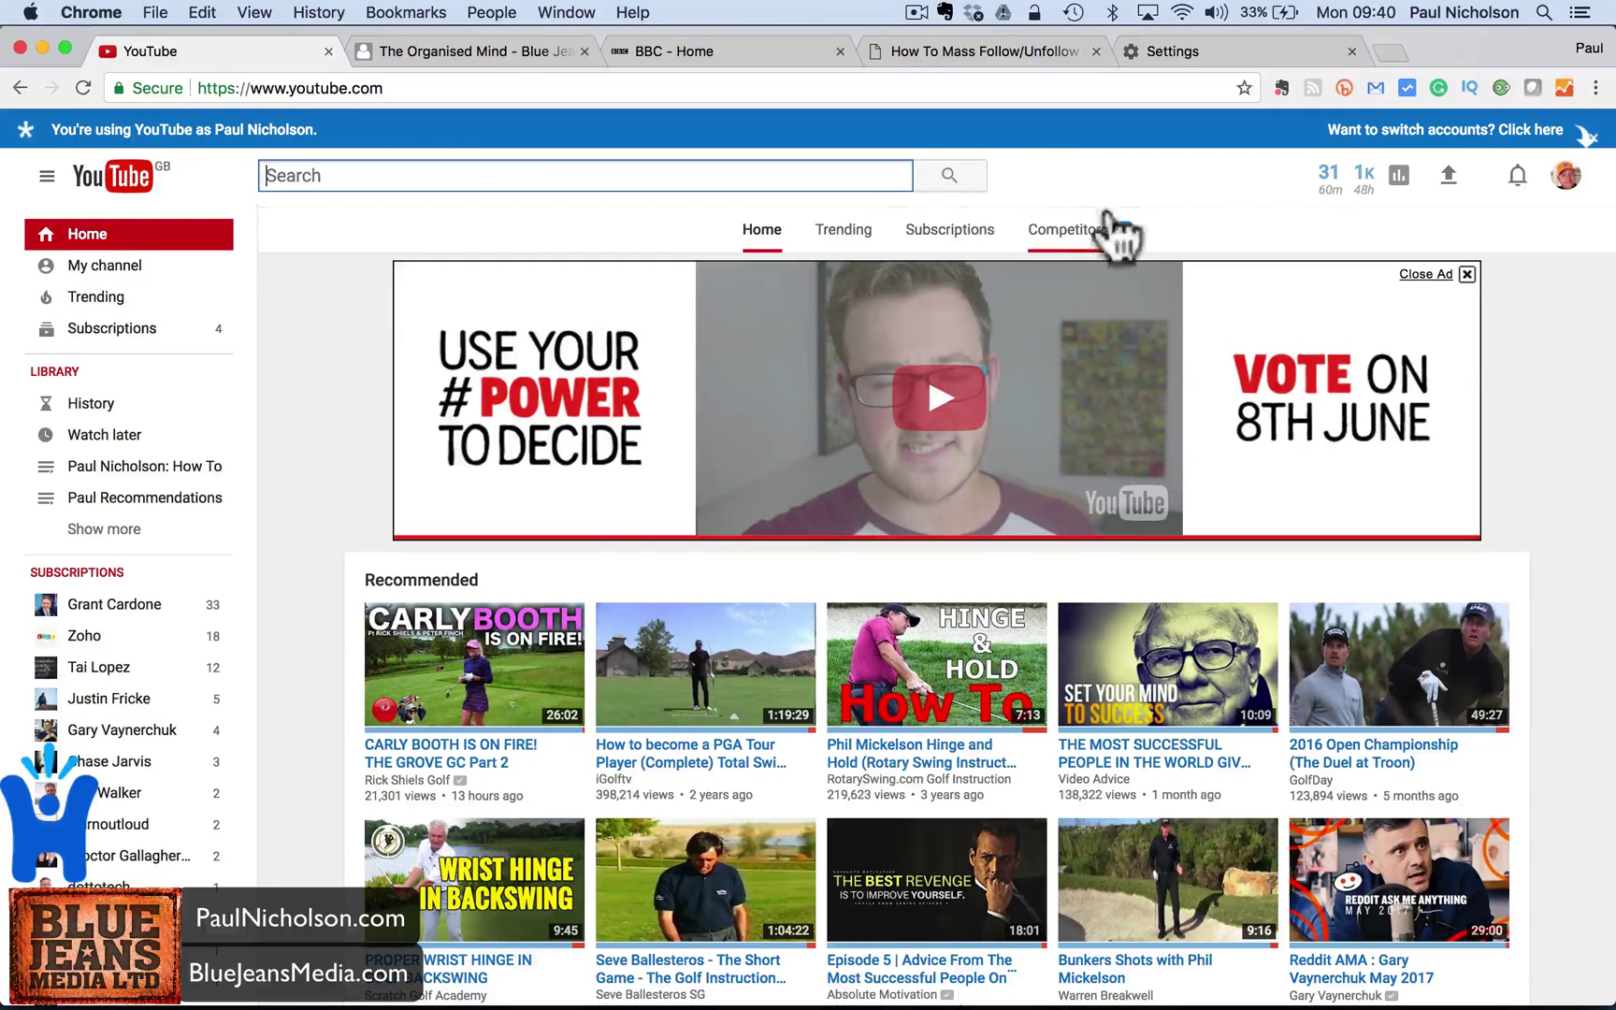
{"action": "scroll", "coordinate": [778, 566], "scroll_direction": "down", "scroll_amount": 2}
{"action": "scroll", "coordinate": [778, 553], "scroll_direction": "down", "scroll_amount": 5}
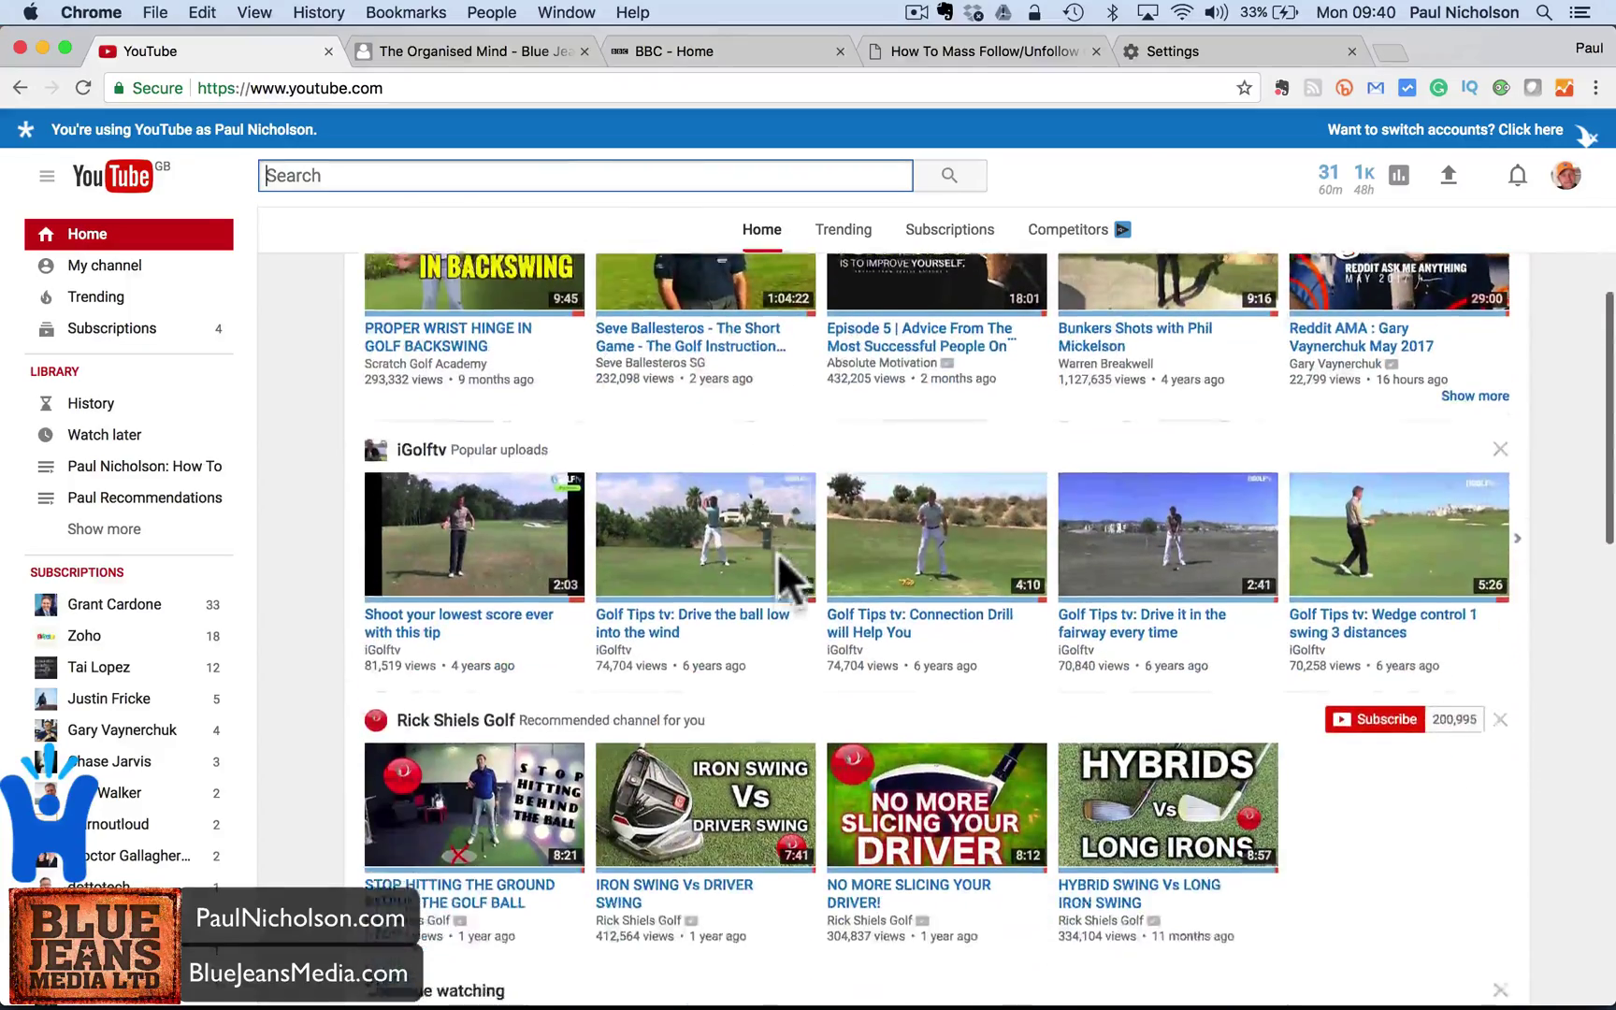
{"action": "scroll", "coordinate": [779, 554], "scroll_direction": "down", "scroll_amount": 4}
{"action": "scroll", "coordinate": [778, 555], "scroll_direction": "down", "scroll_amount": 5}
{"action": "scroll", "coordinate": [778, 555], "scroll_direction": "up", "scroll_amount": 5}
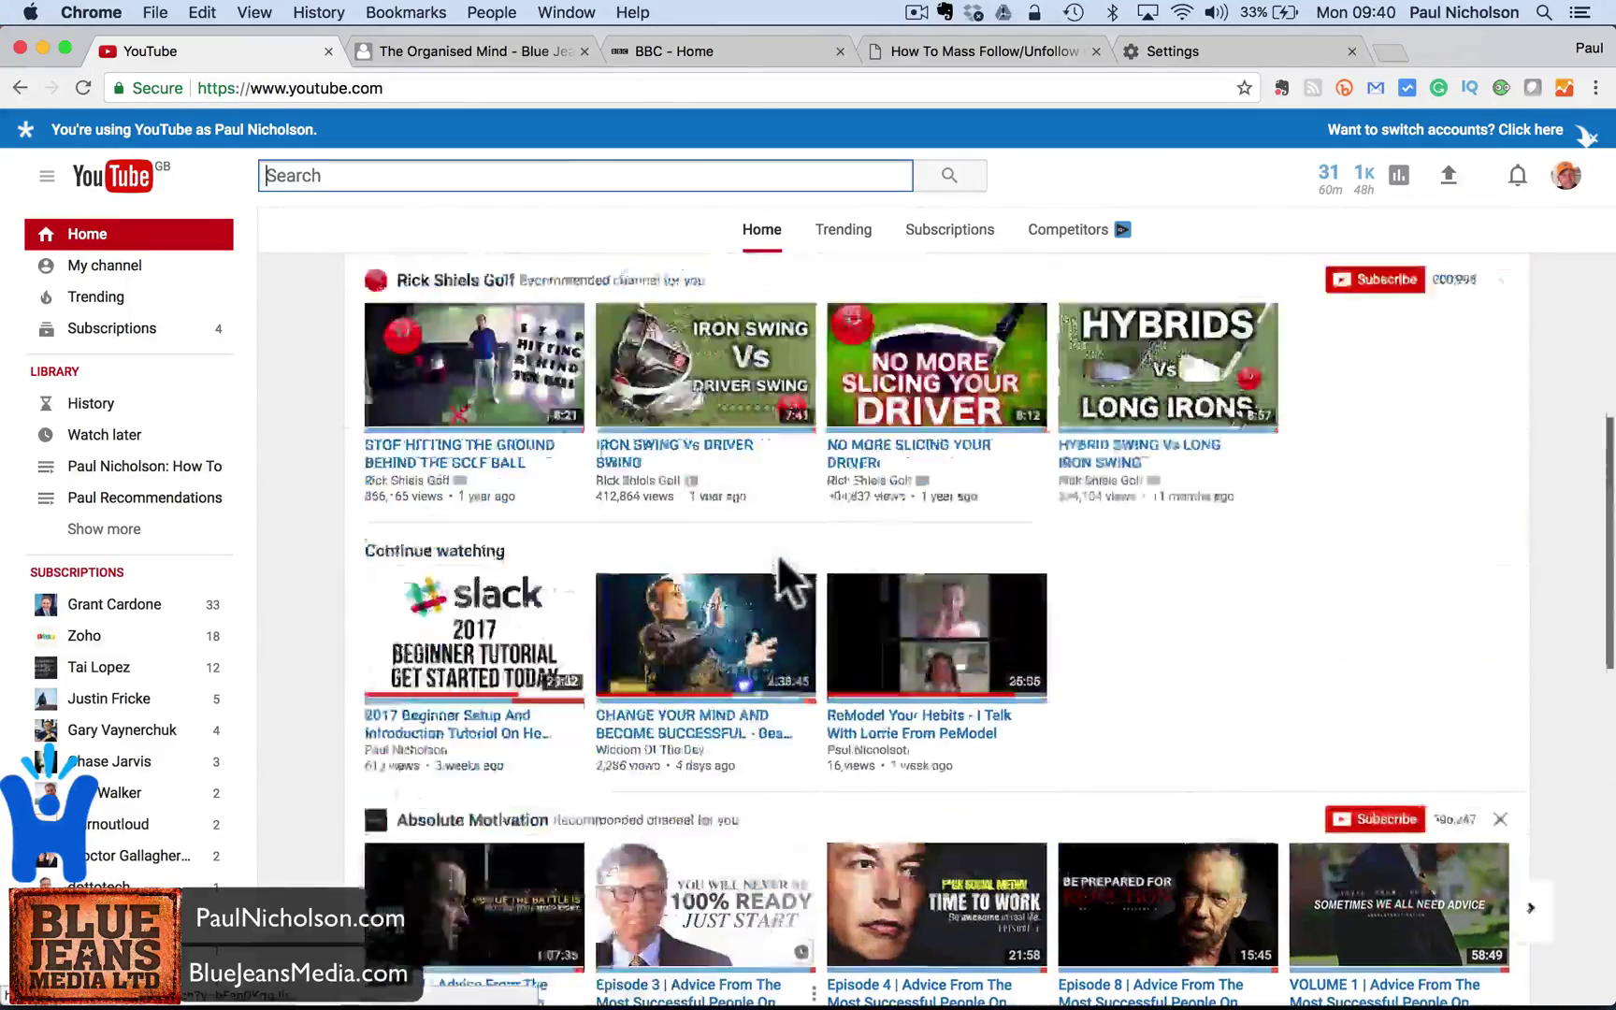
{"action": "scroll", "coordinate": [780, 556], "scroll_direction": "up", "scroll_amount": 10}
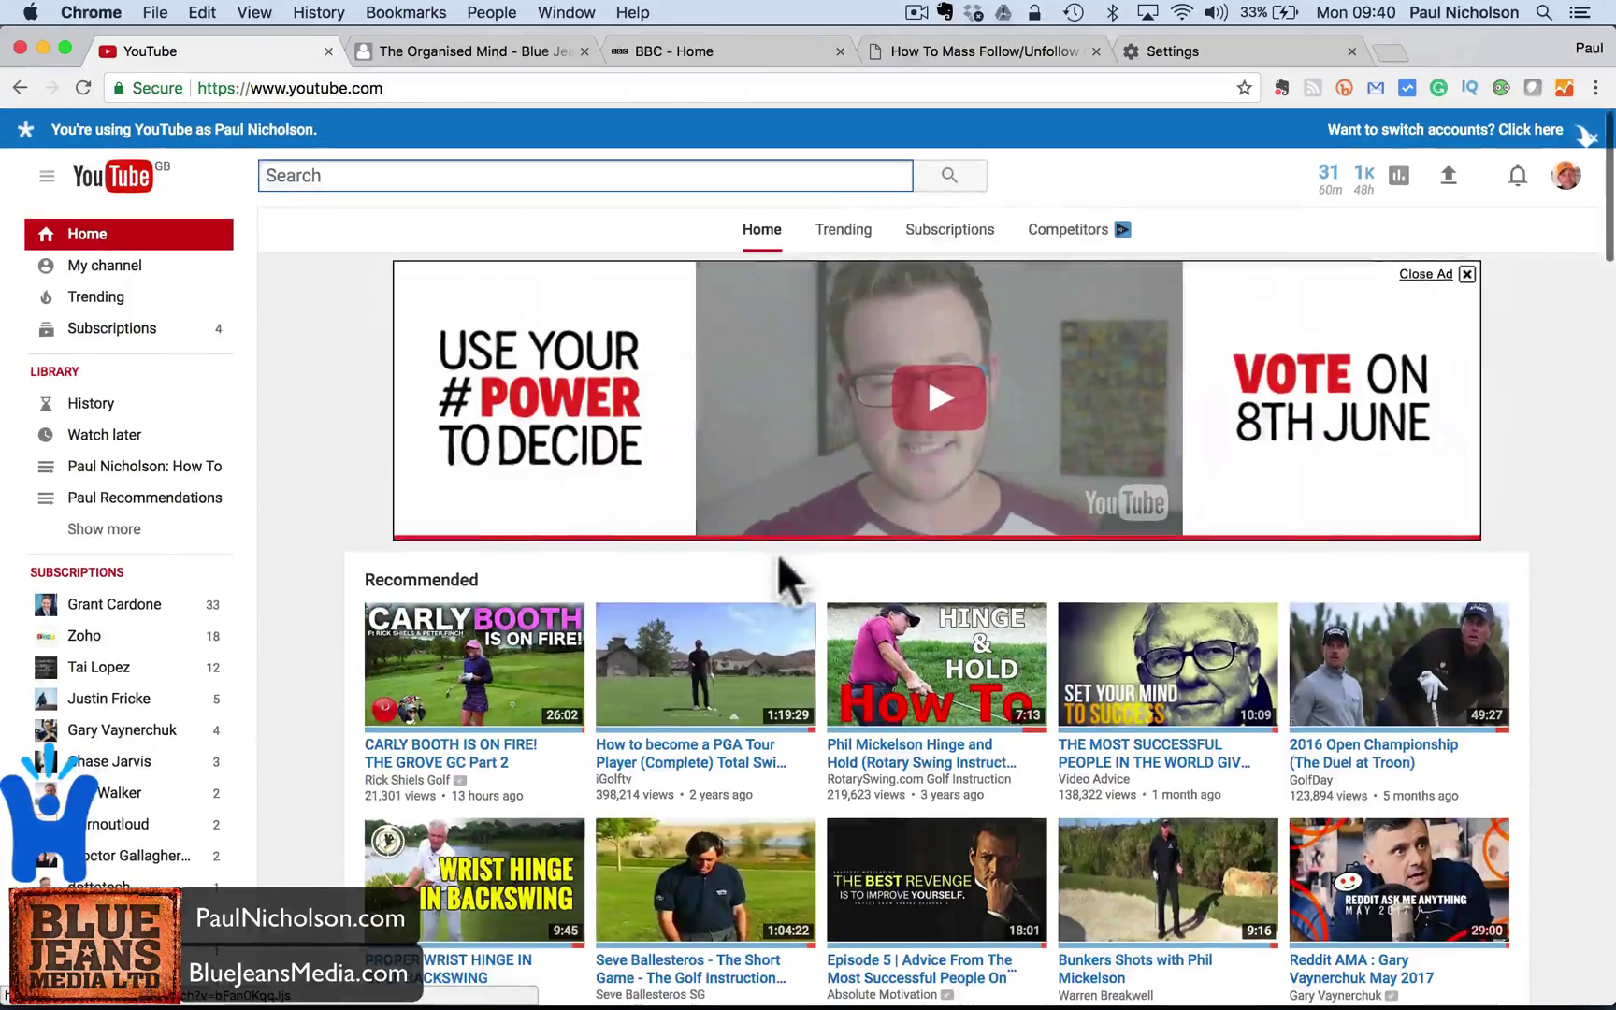
Close the blue account-switch notice banner on the YouTube home page
{"action": "left_click", "coordinate": [1587, 134]}
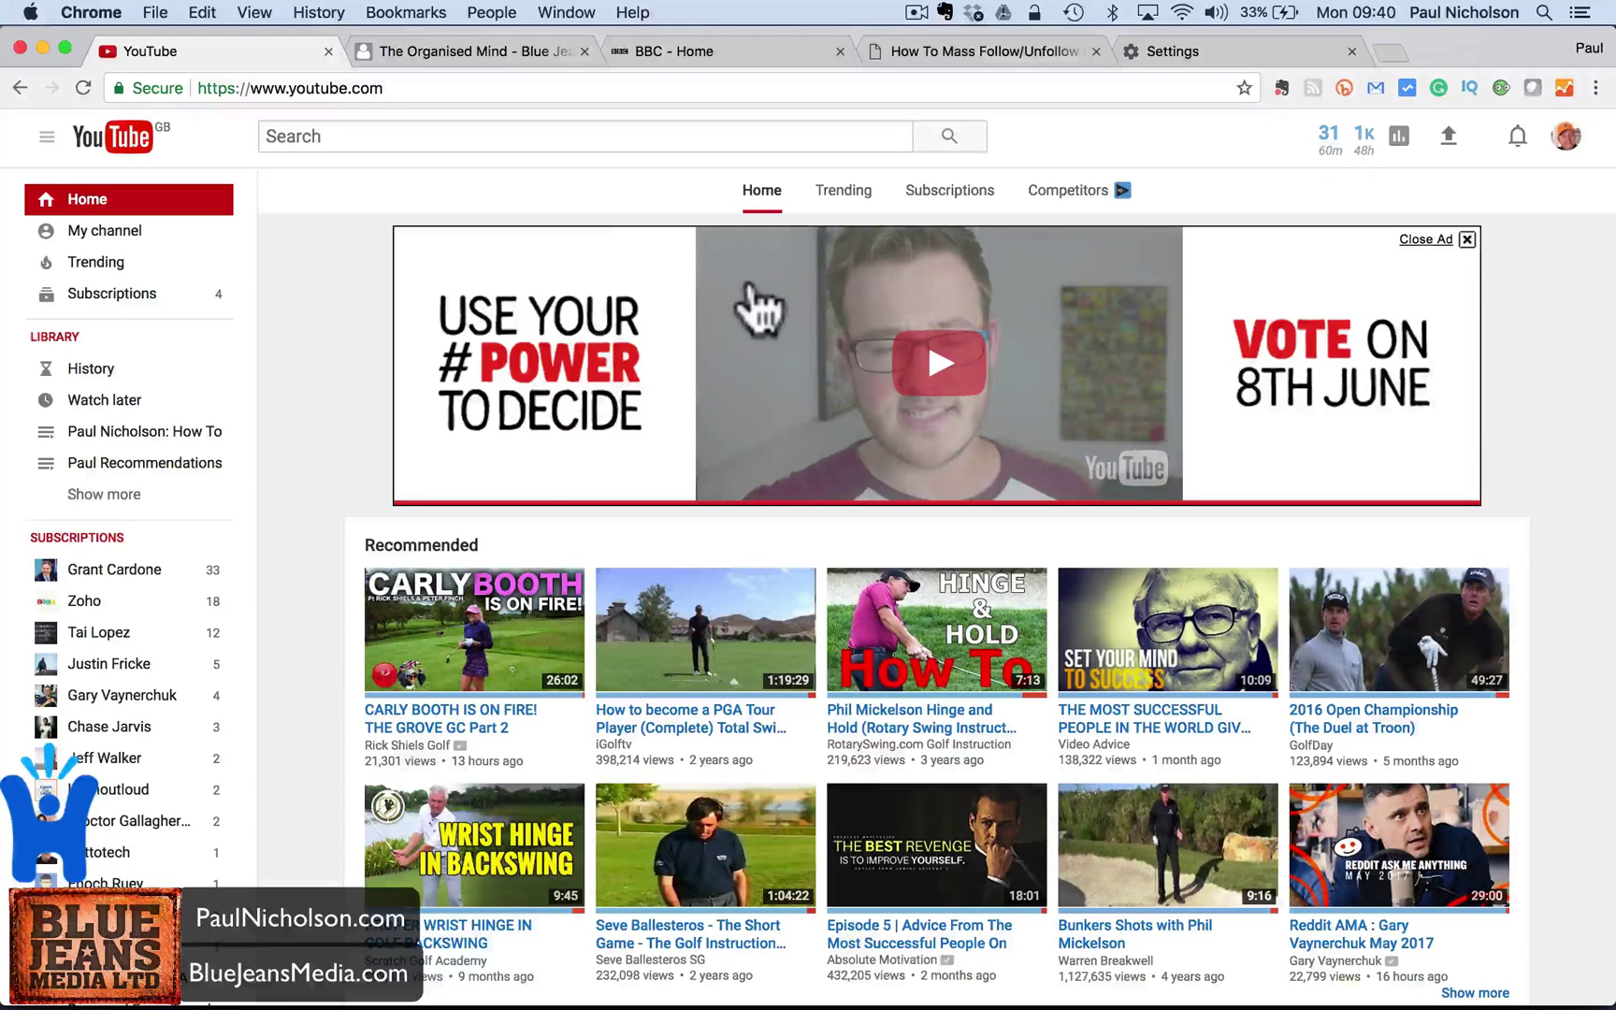
Reopen Chrome's Task Manager showing YouTube at about 101% CPU, and launch Activity Monitor
{"action": "left_click", "coordinate": [1596, 87]}
{"action": "mouse_move", "coordinate": [1359, 363]}
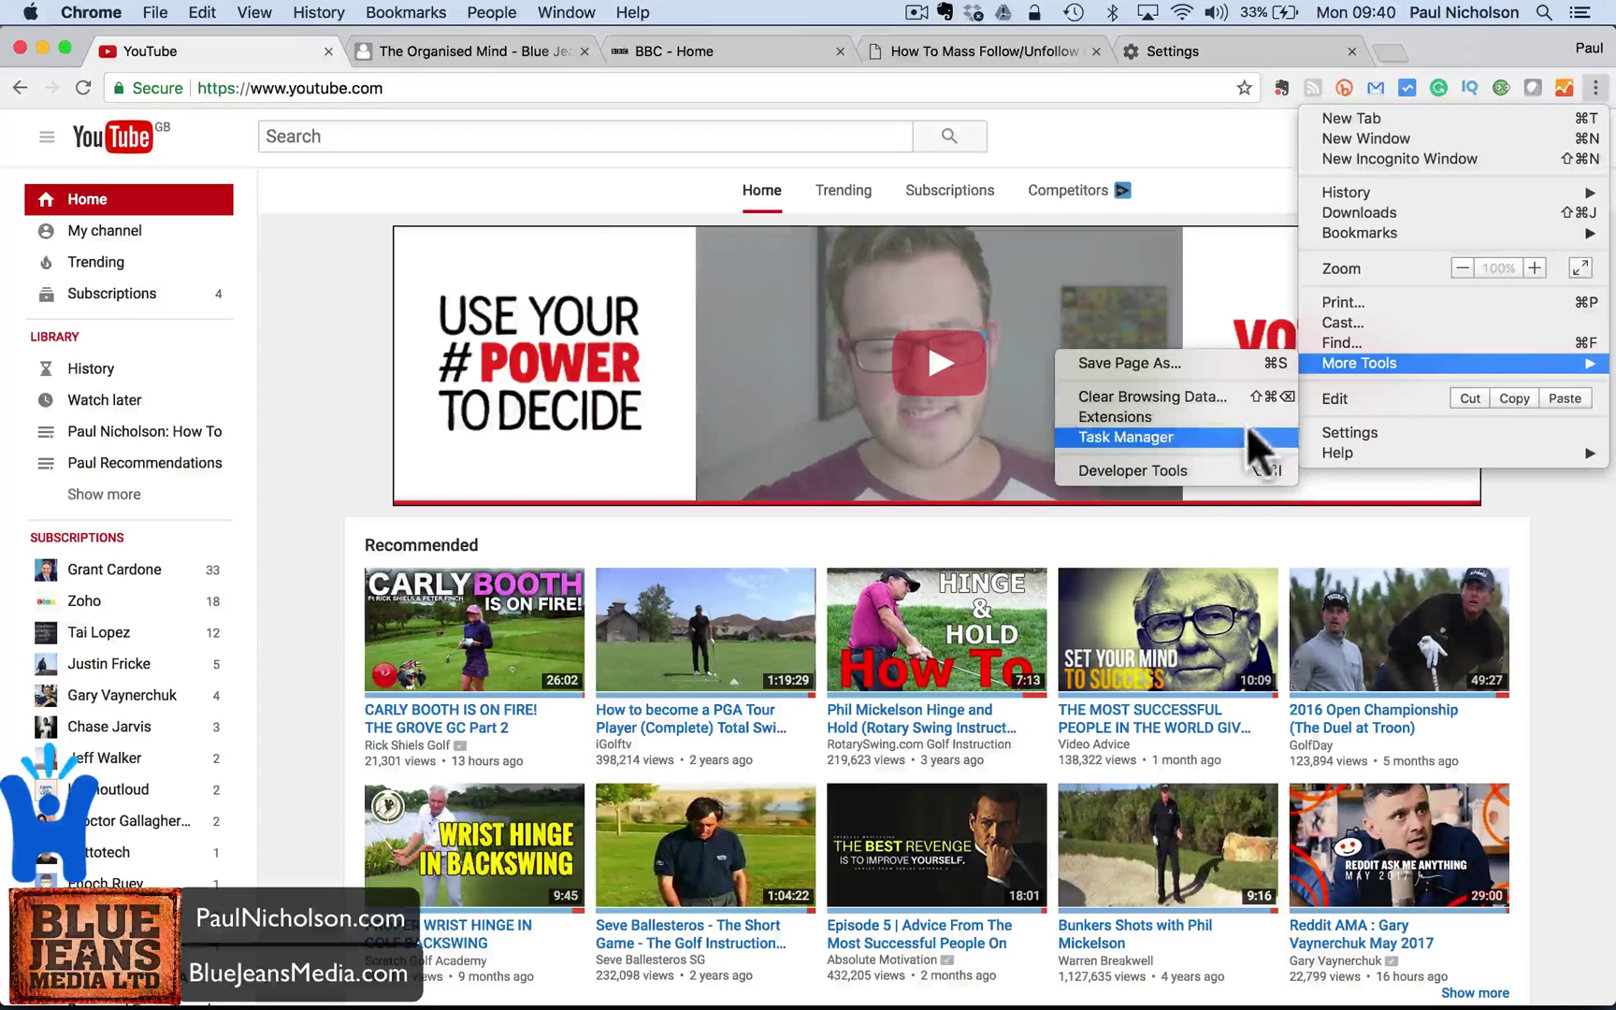
{"action": "left_click", "coordinate": [1246, 426]}
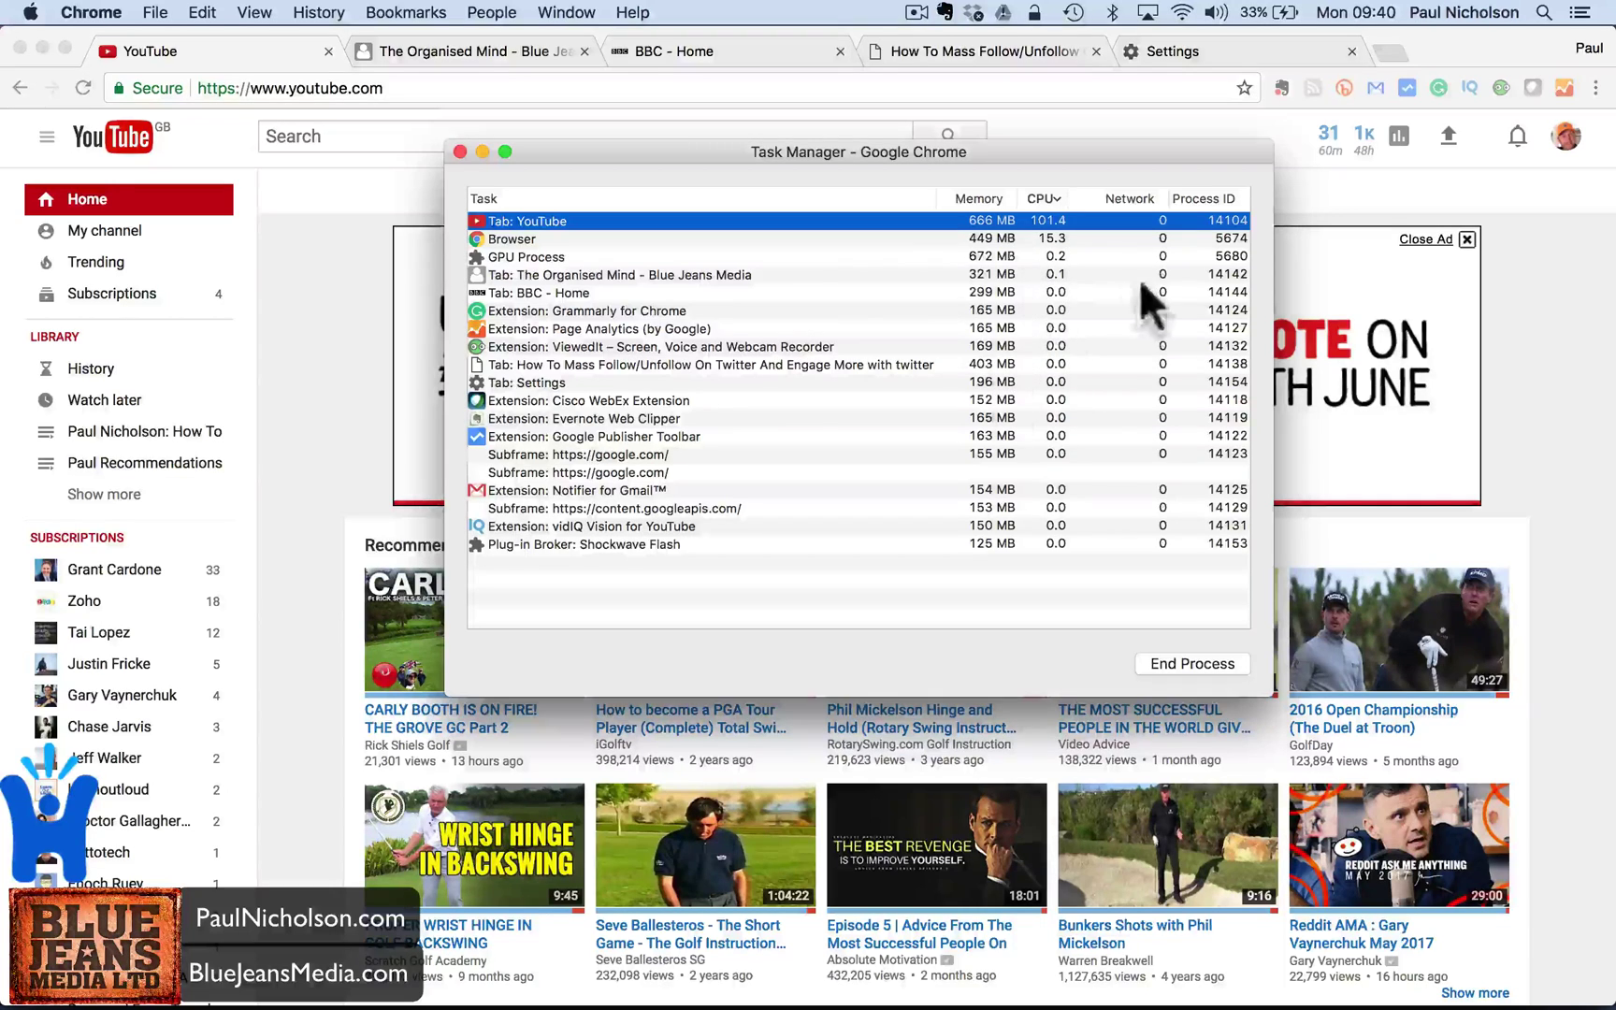
{"action": "left_click", "coordinate": [1595, 88]}
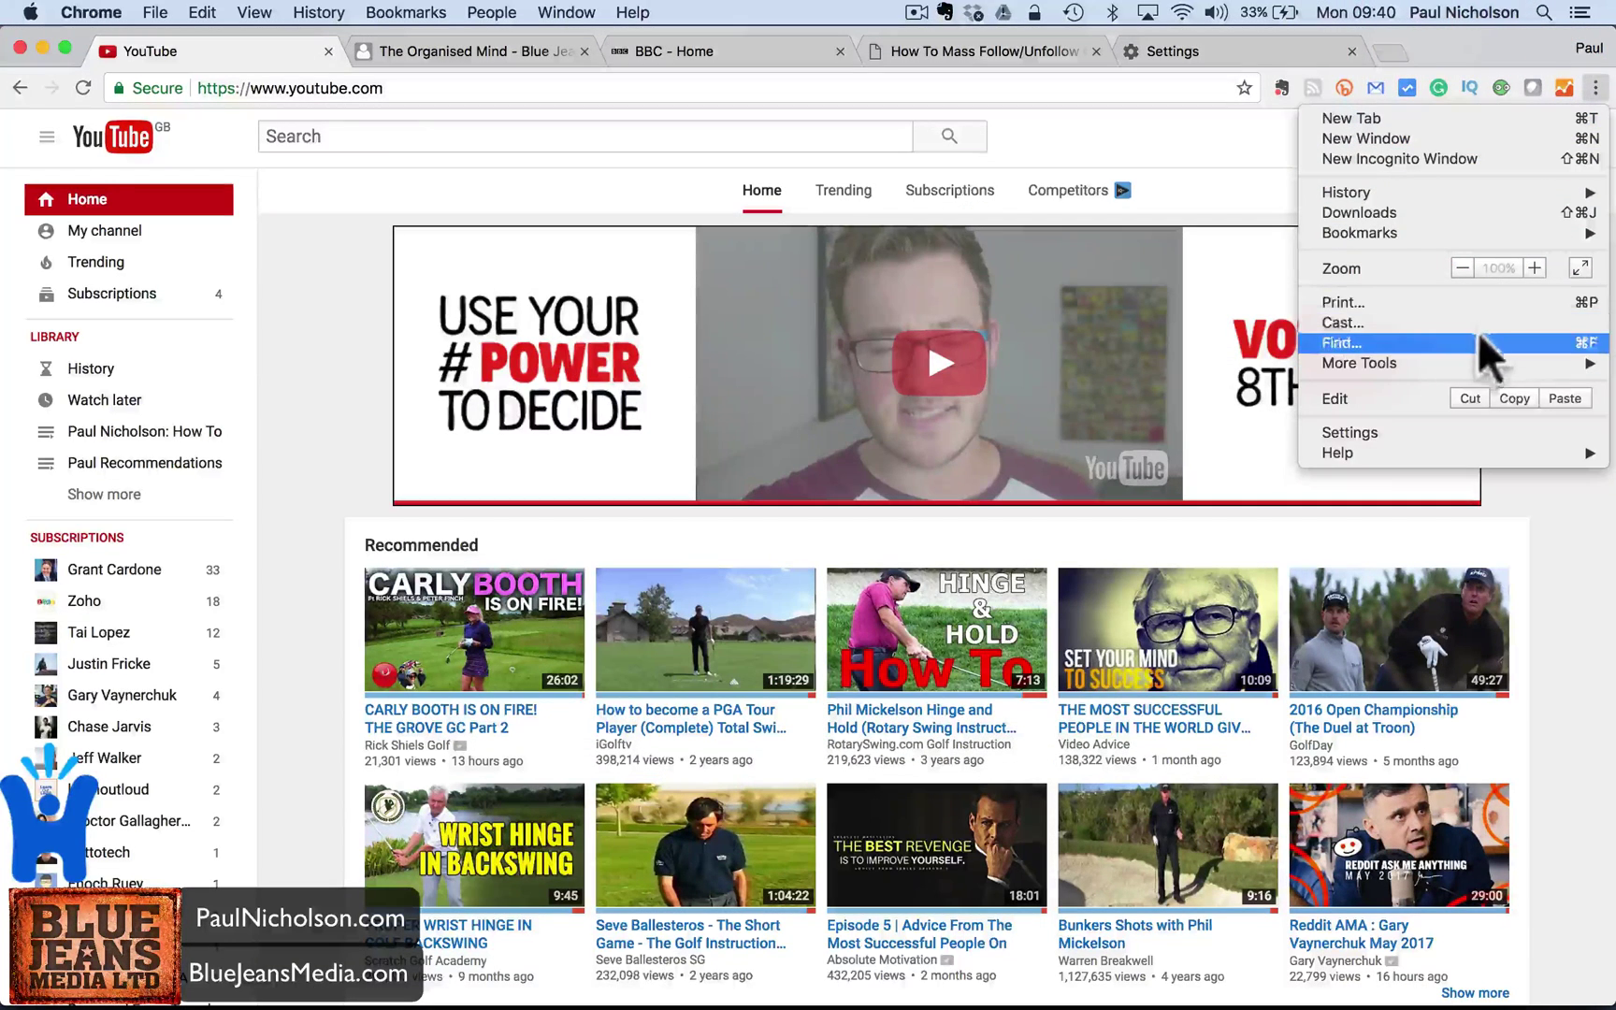
{"action": "mouse_move", "coordinate": [1359, 362]}
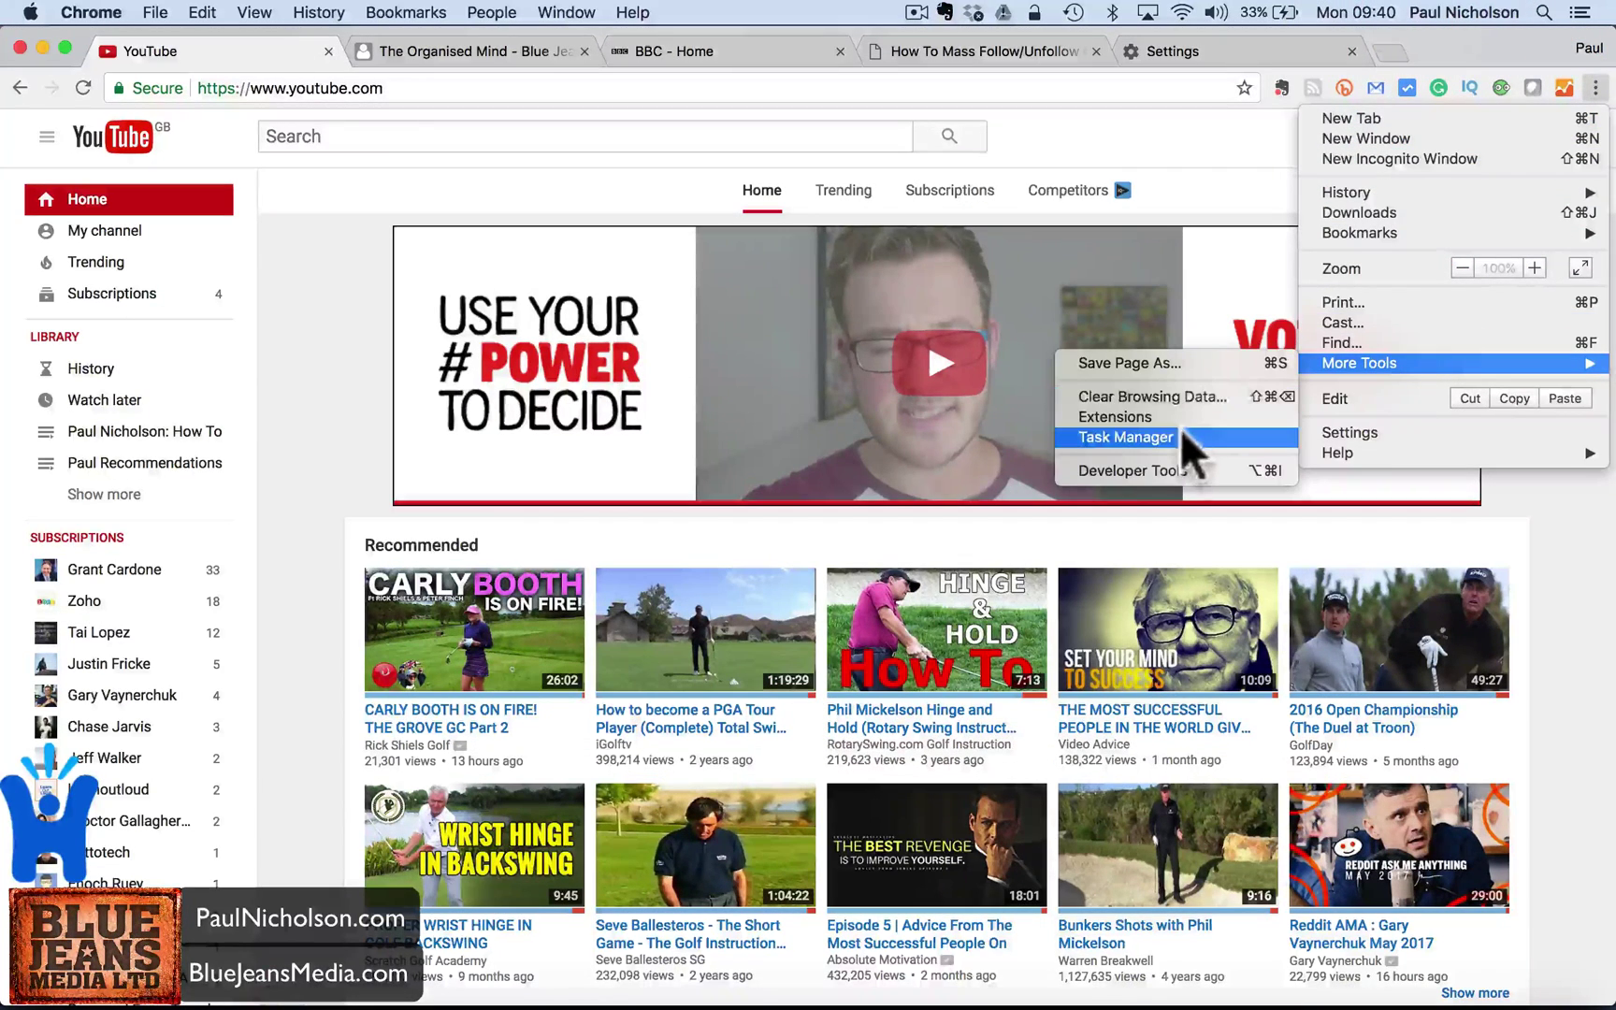
{"action": "left_click", "coordinate": [1178, 437]}
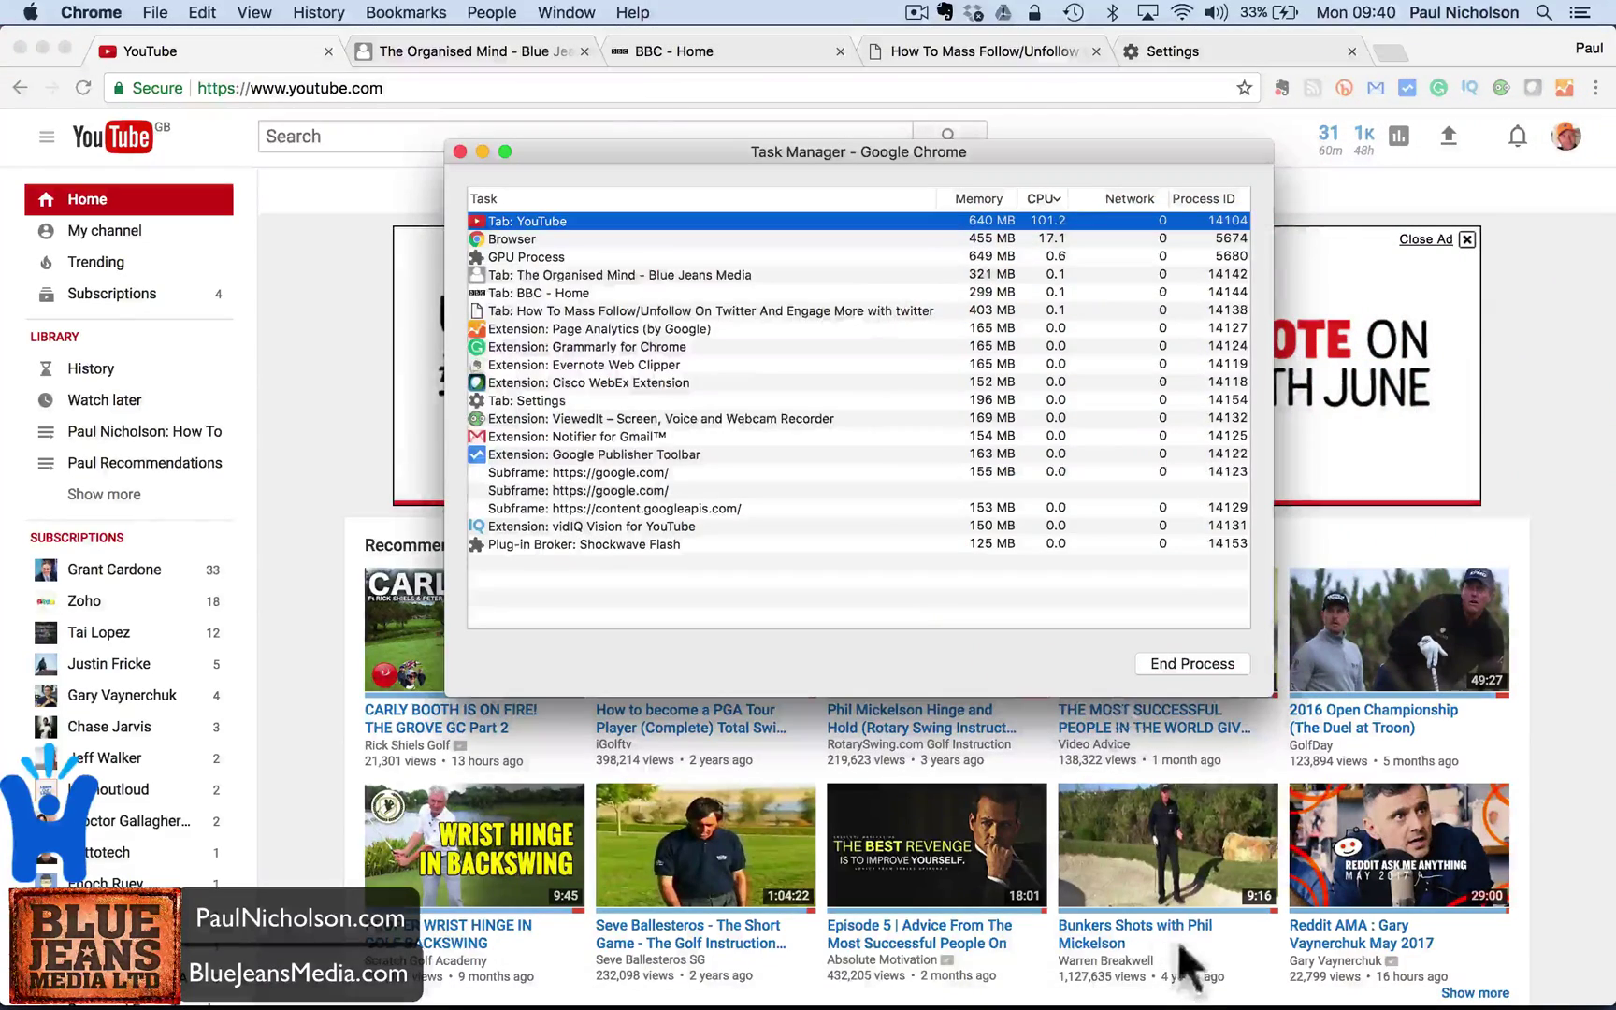
{"action": "left_click", "coordinate": [885, 974]}
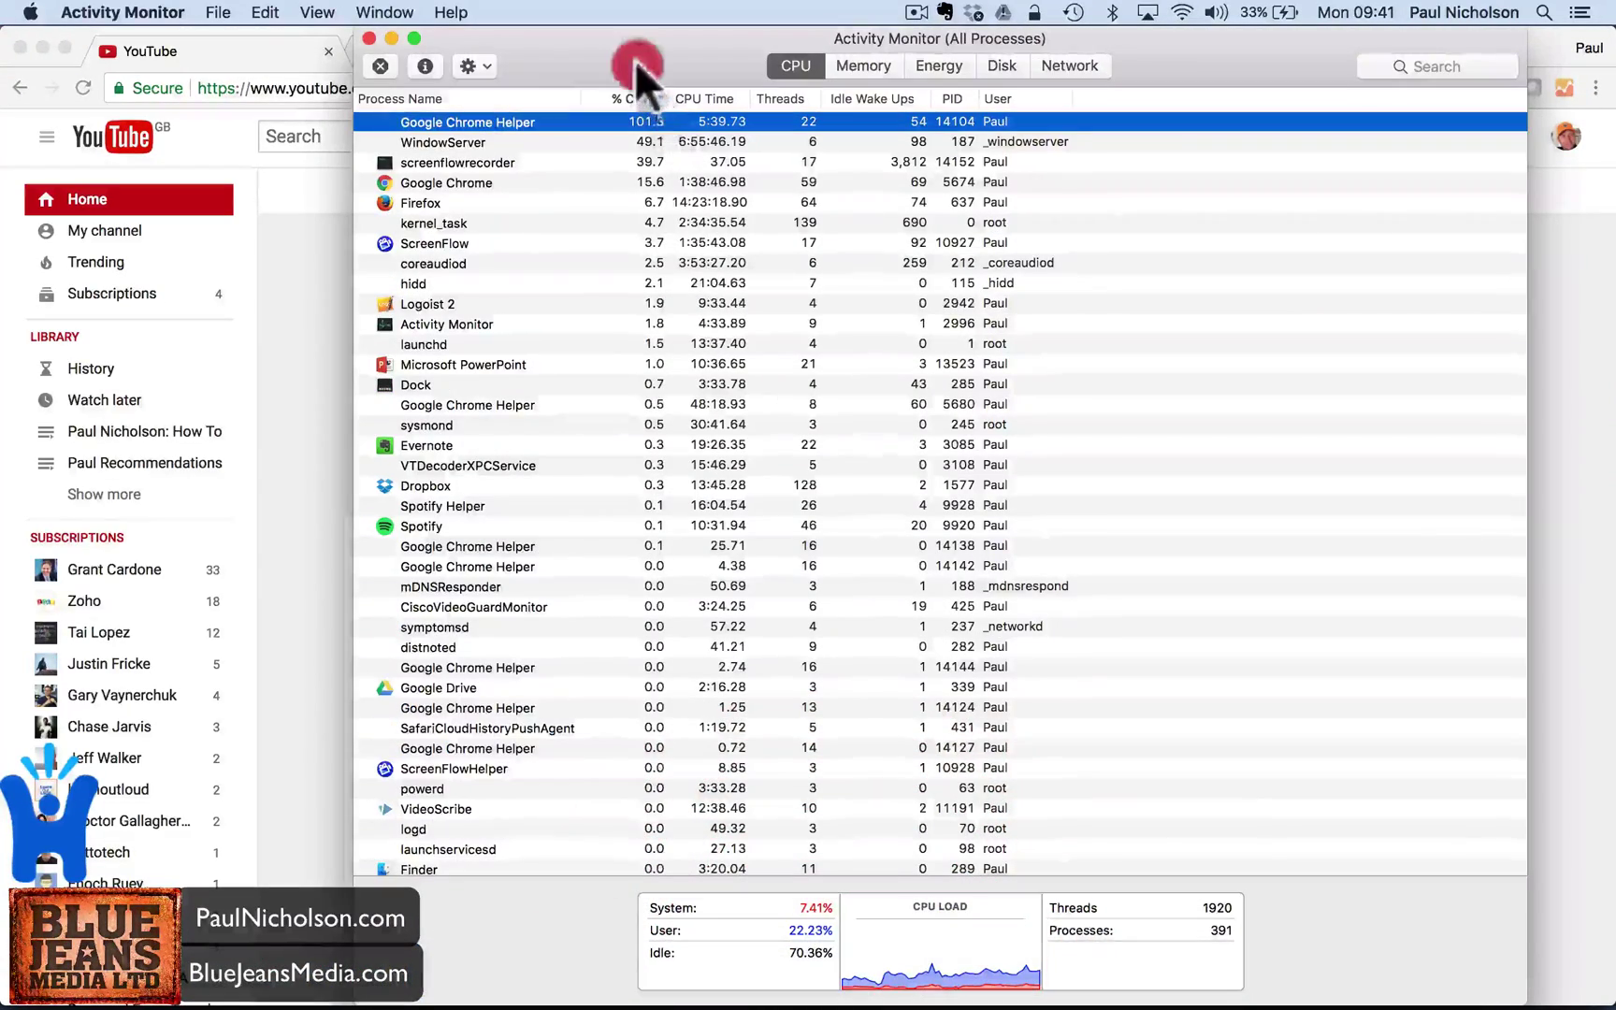
End the Tab: YouTube process from Chrome's Task Manager
{"action": "left_click_drag", "start_coordinate": [635, 59], "coordinate": [647, 674]}
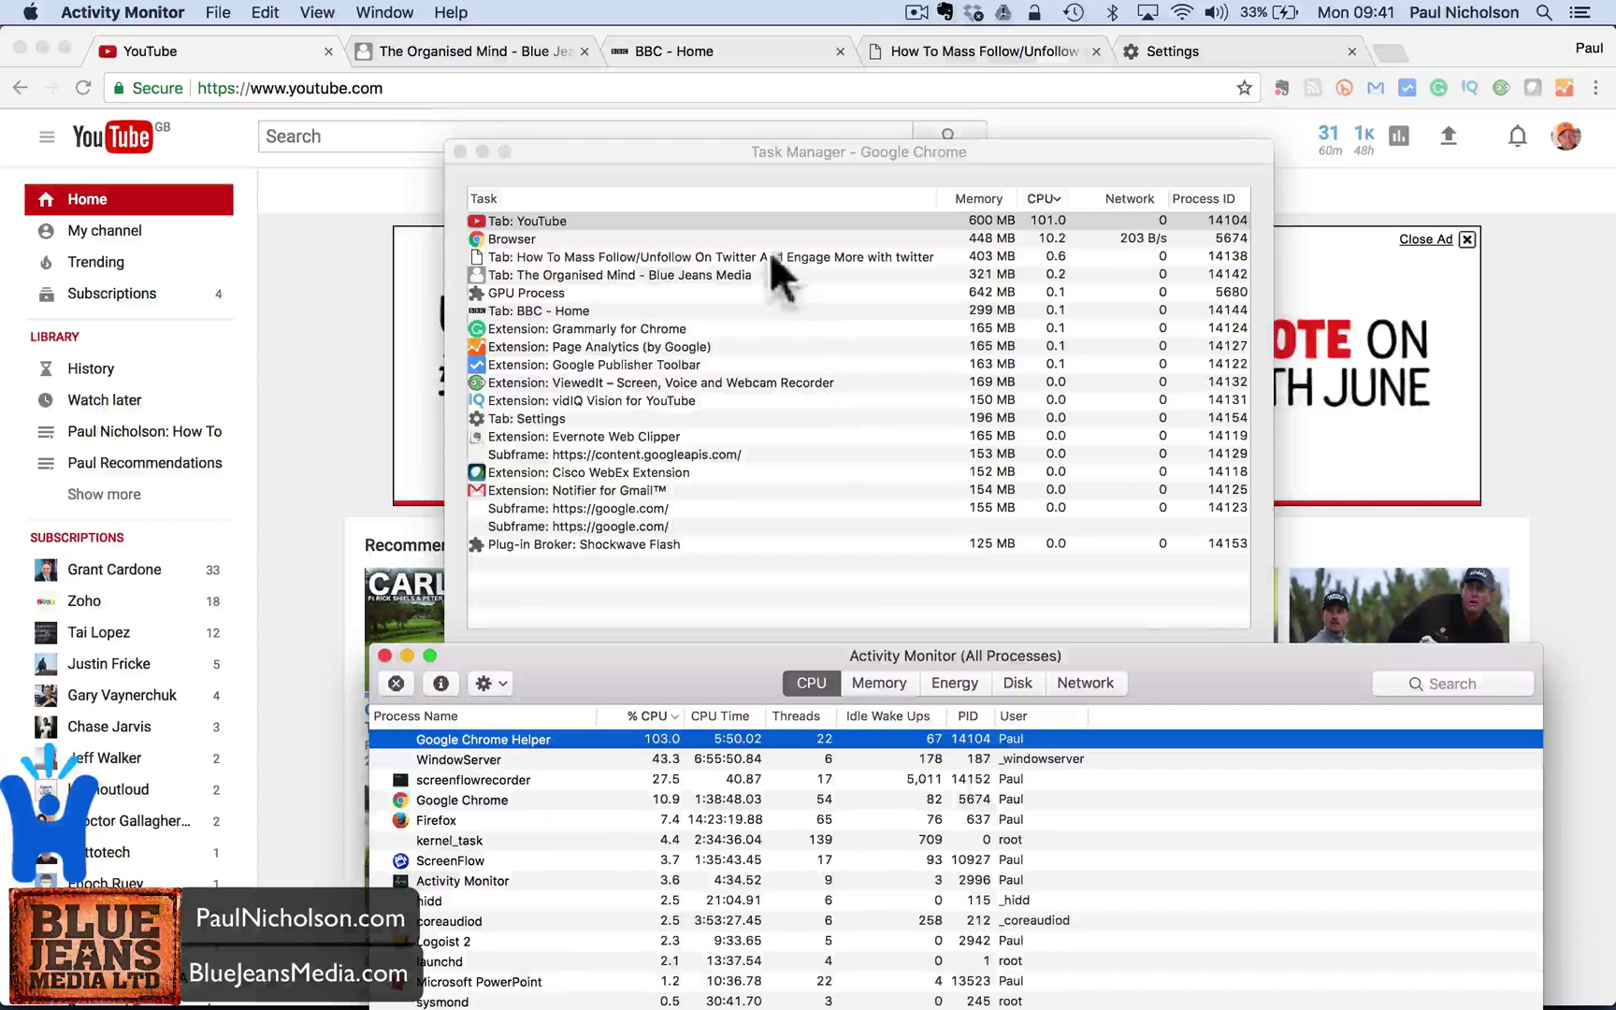
{"action": "left_click", "coordinate": [757, 217]}
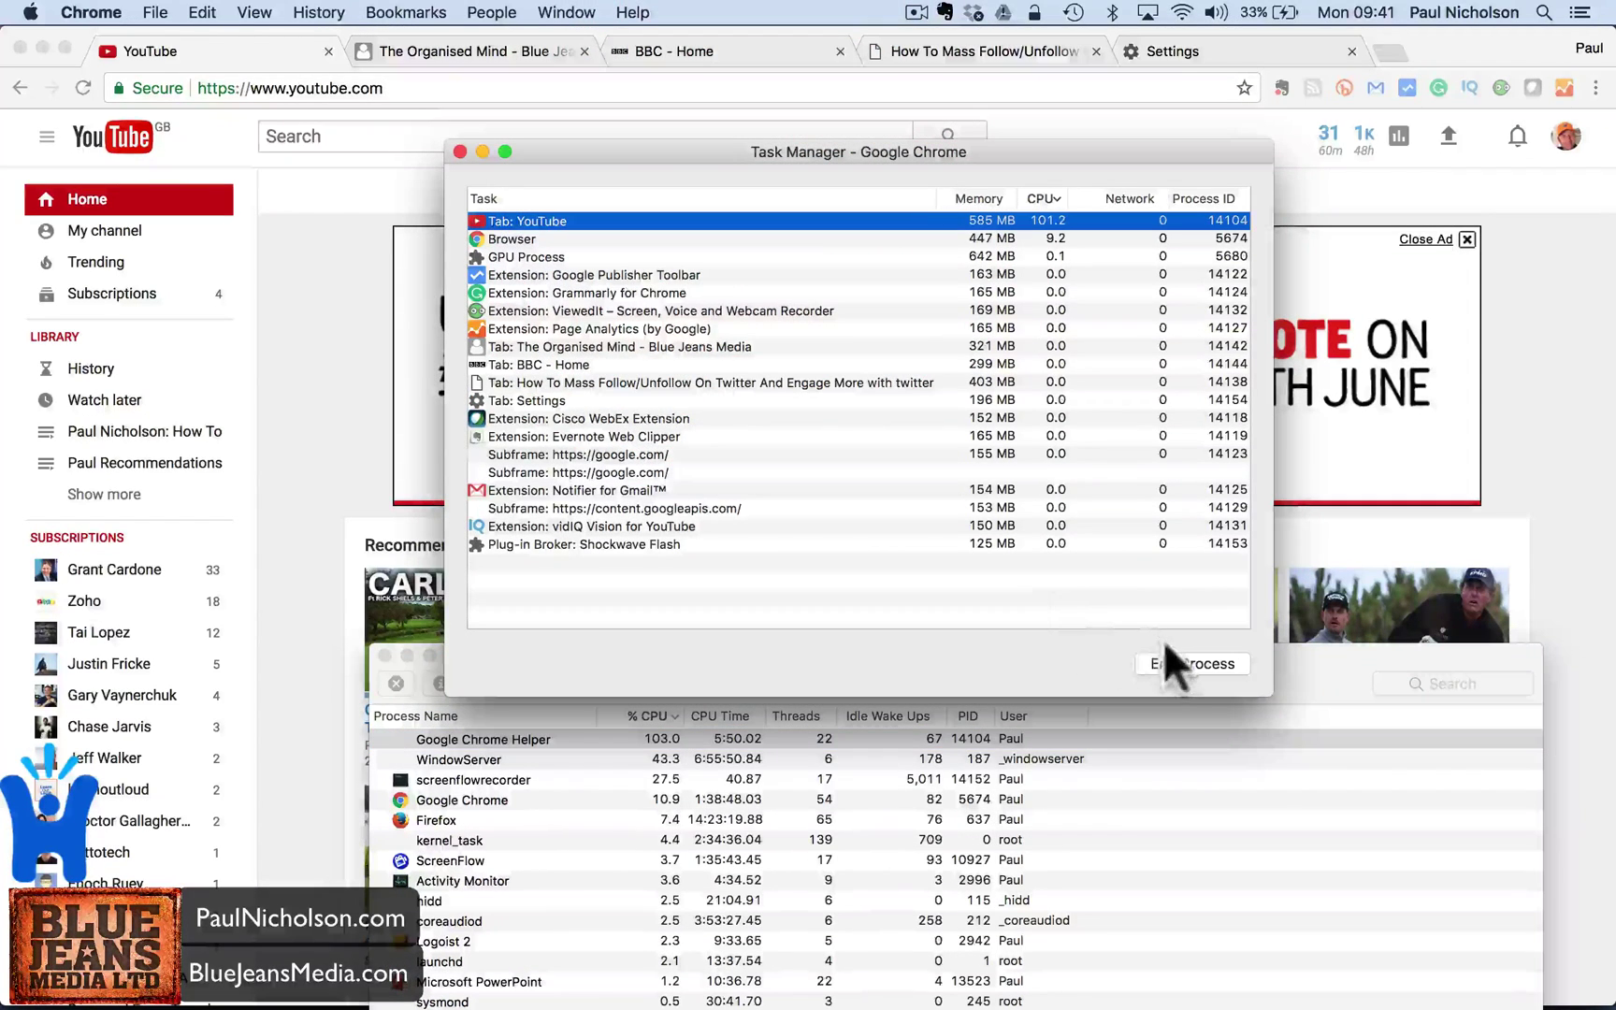
{"action": "left_click", "coordinate": [1182, 661]}
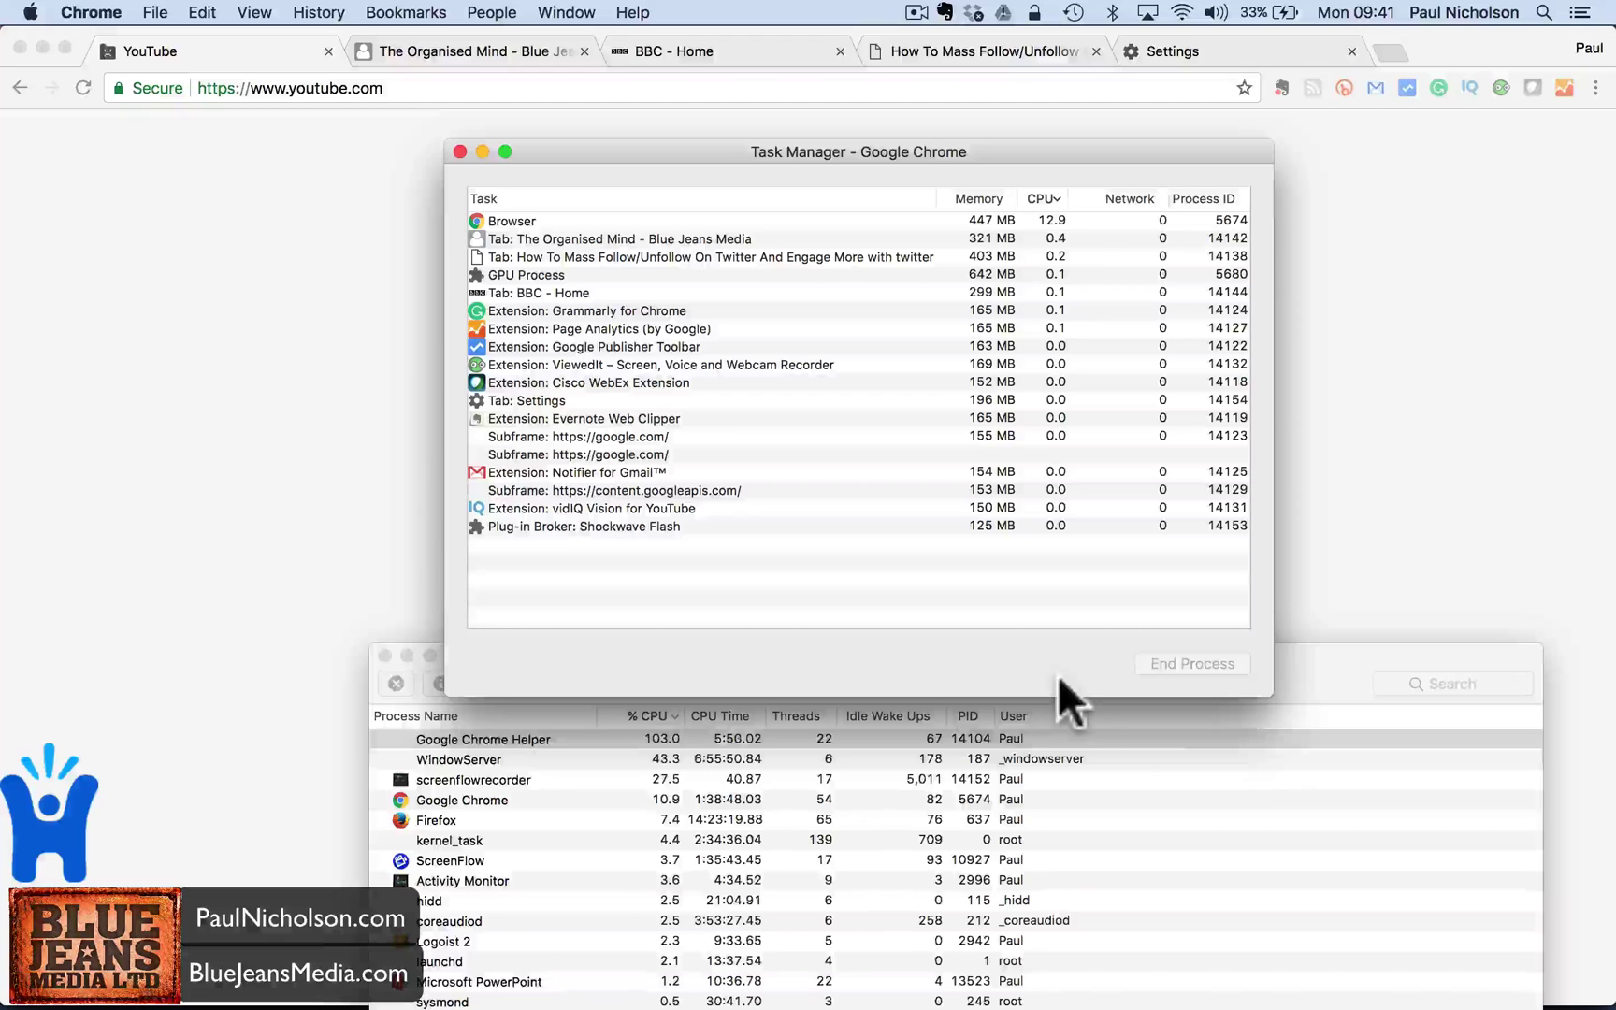